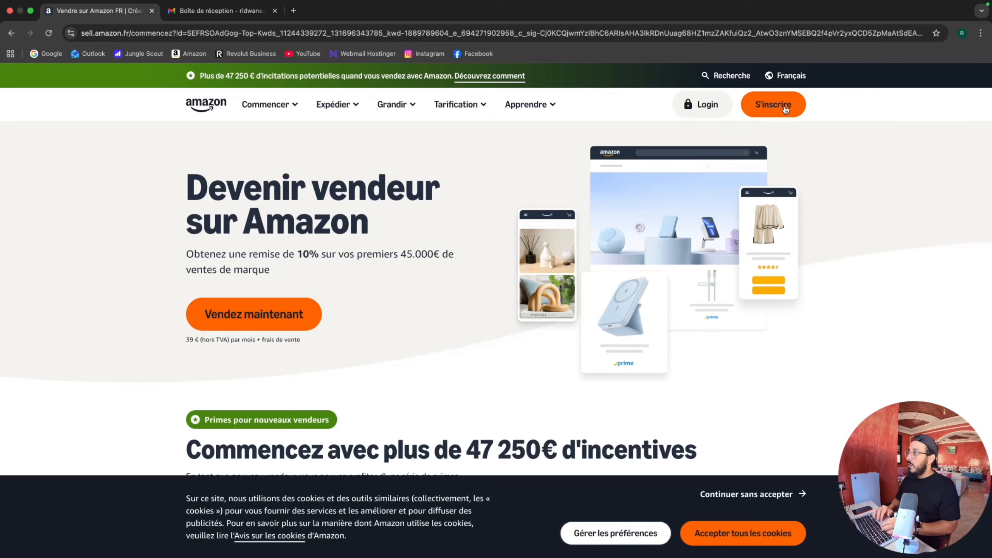
- Start seller sign-up with S'inscrire and choose 'Créer votre compte Amazon' for a new account
left_click(789, 105)
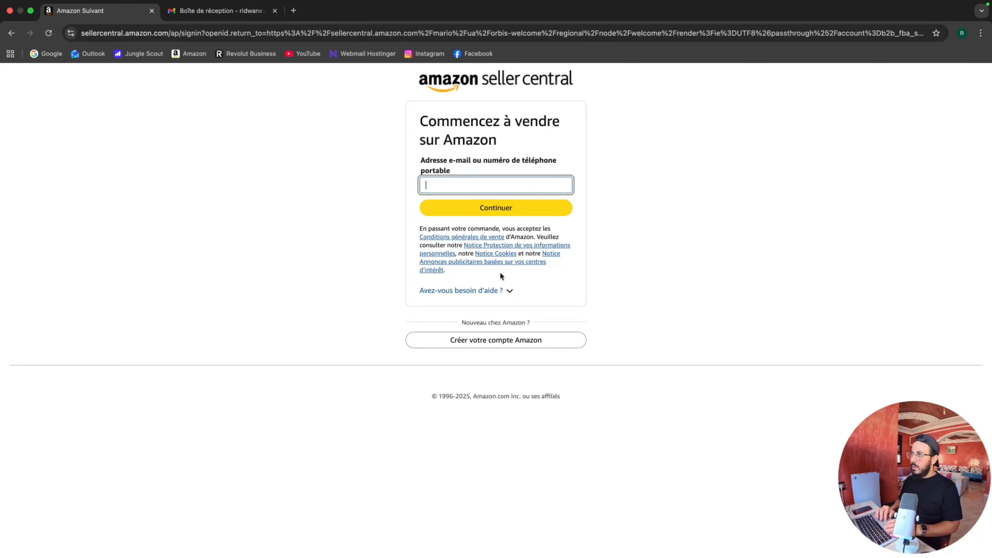
left_click(498, 341)
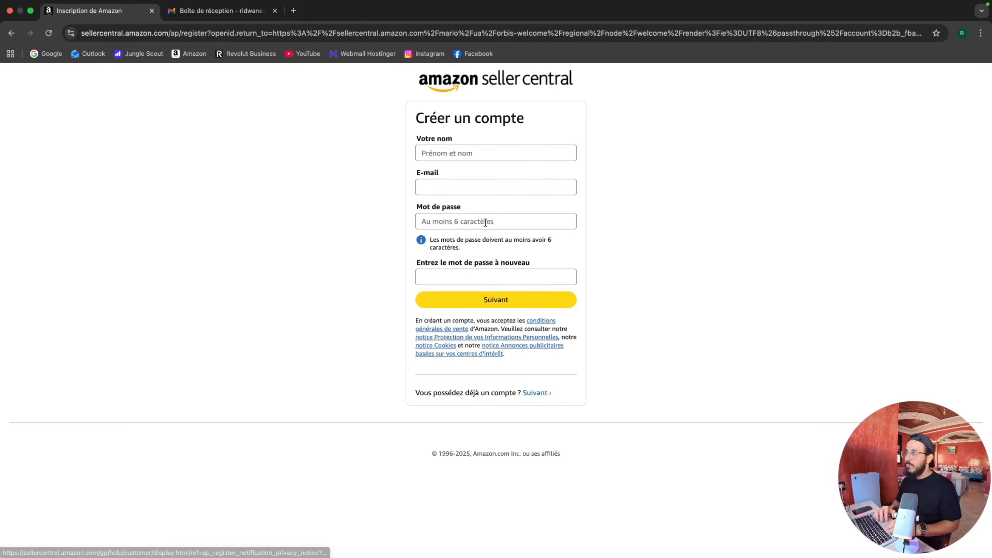
- Enter the account holder's name, e-mail and password and submit the registration
left_click(502, 153)
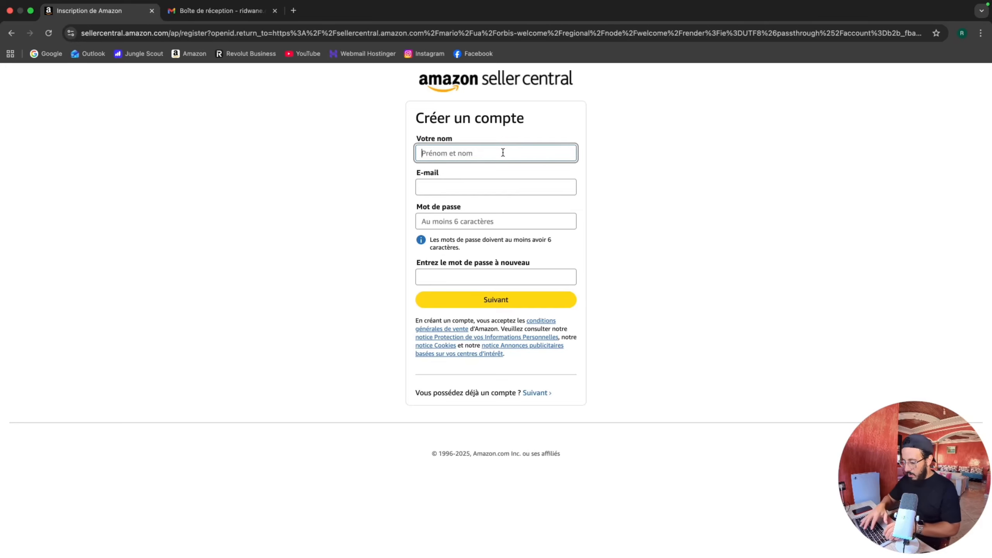
type("R")
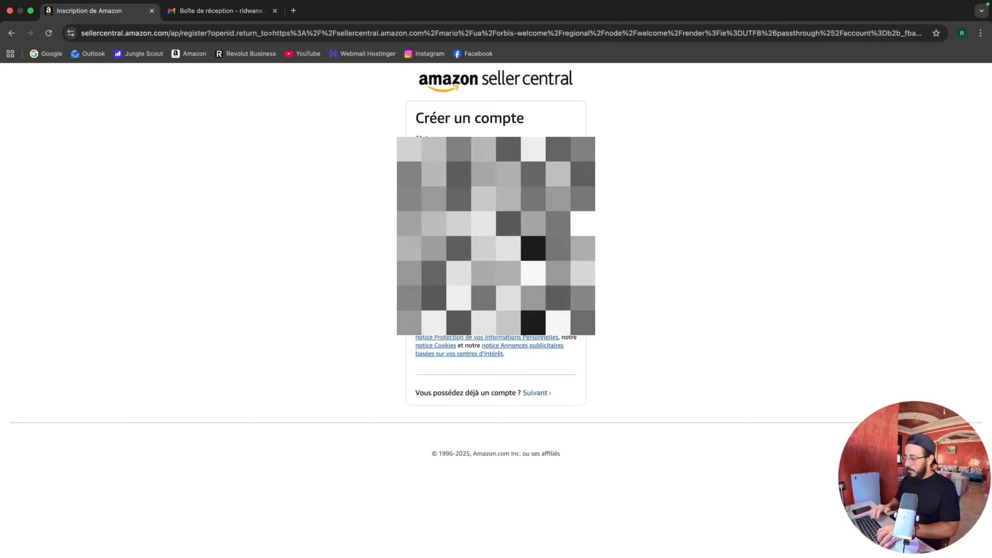
key("Tab")
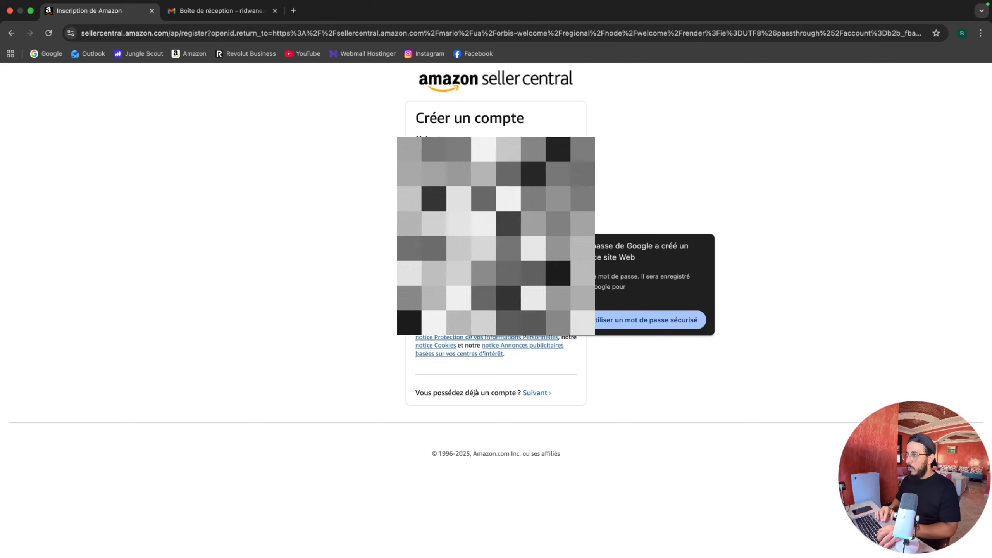
type("•")
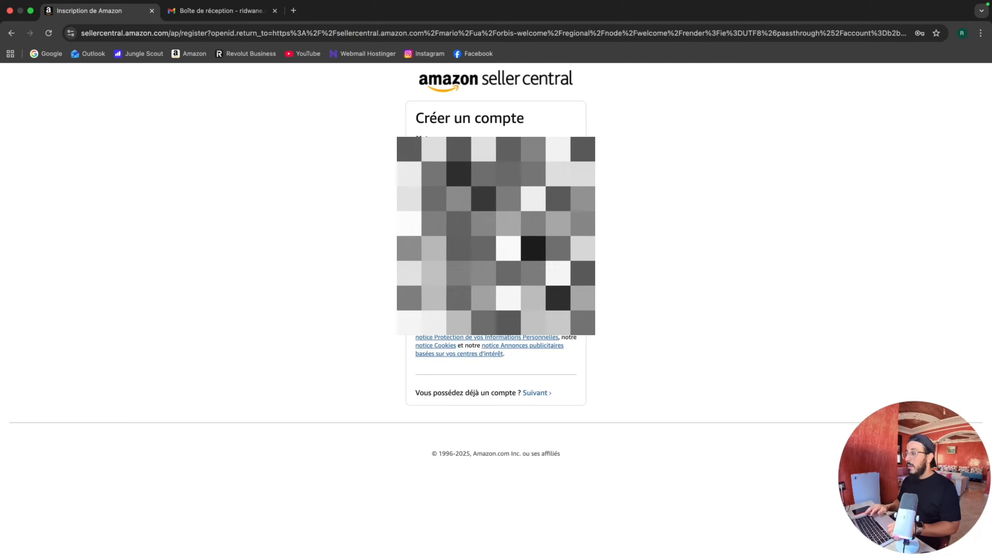
key("Return")
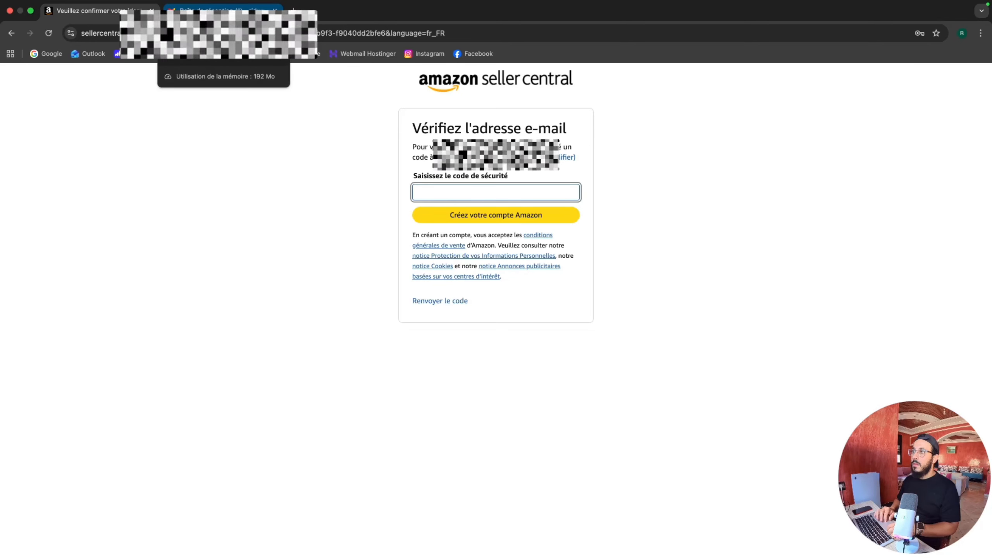
- Copy the verification code from Amazon's e-mail in Gmail and return to the Amazon tab
left_click(223, 10)
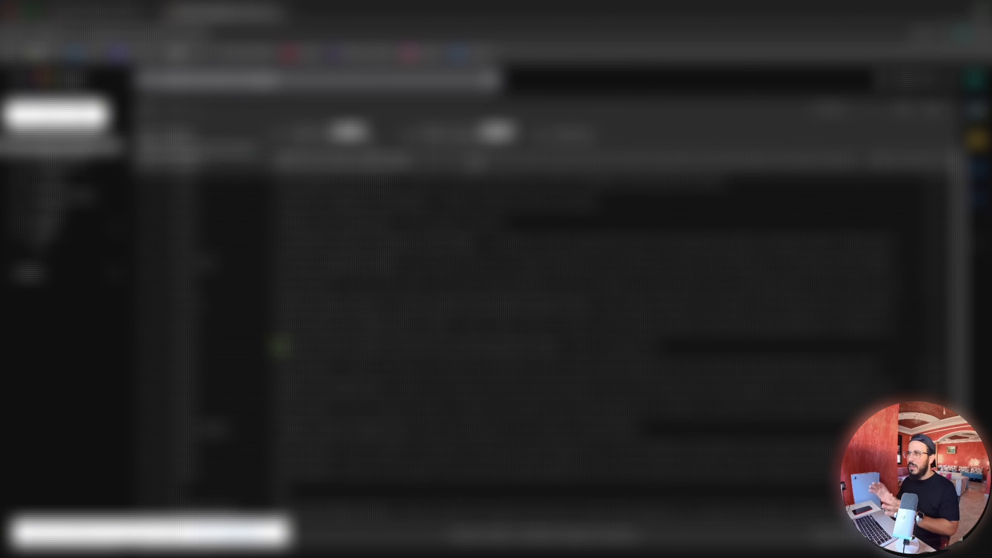
left_click(473, 157)
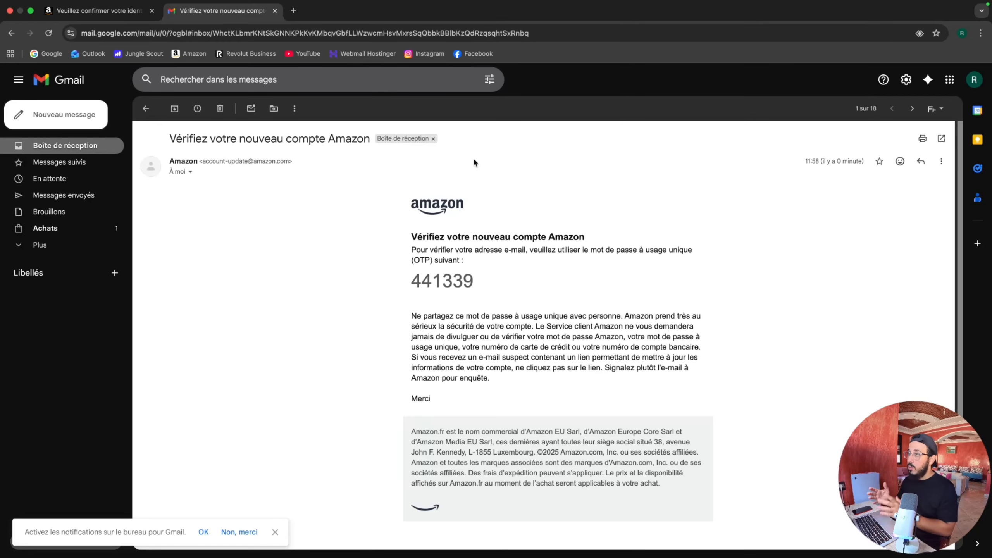
double_click(450, 285)
key("super+c")
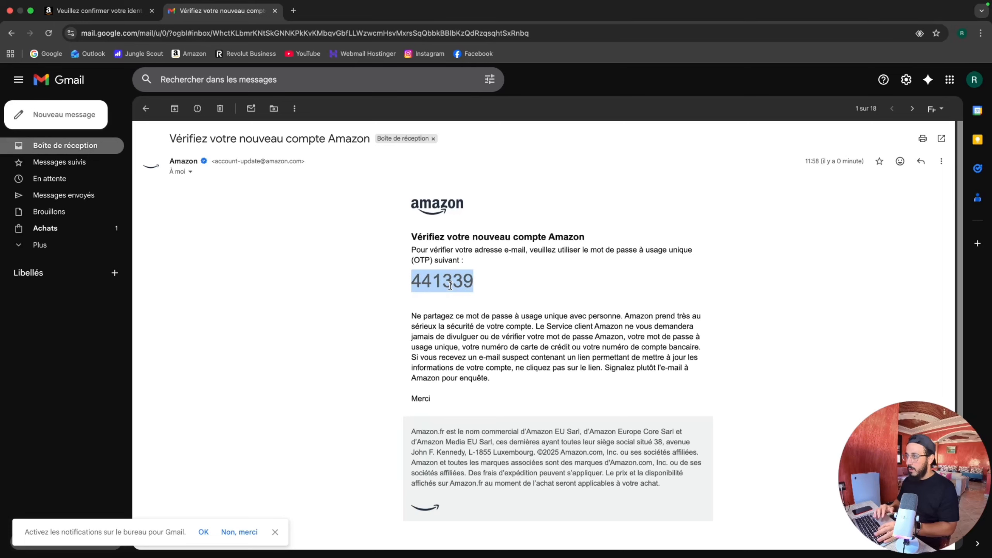
left_click(98, 10)
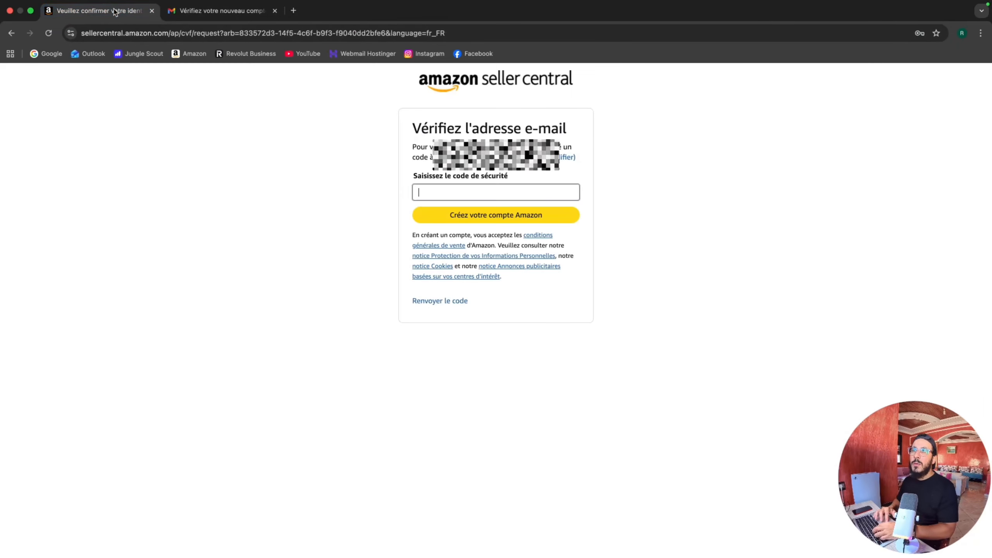
- Paste the security code and create the Amazon account
key("super+v")
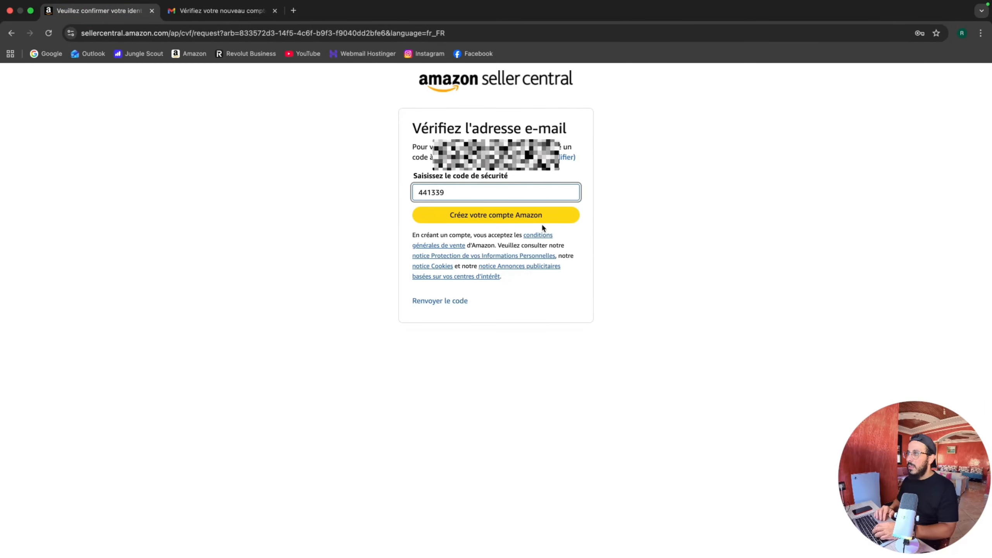
left_click(520, 222)
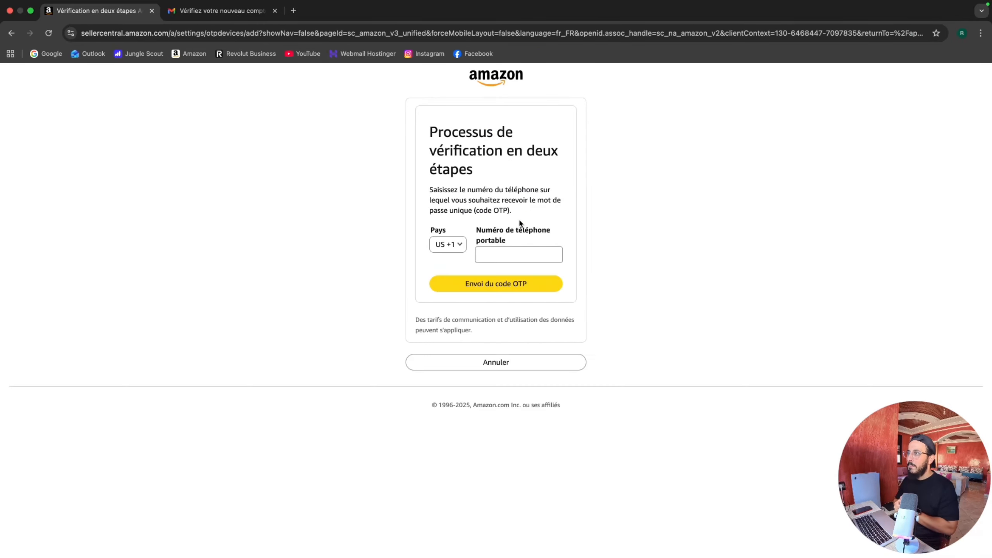
- Choose France +33 as phone country, paste the mobile number, and request the OTP code
left_click(457, 246)
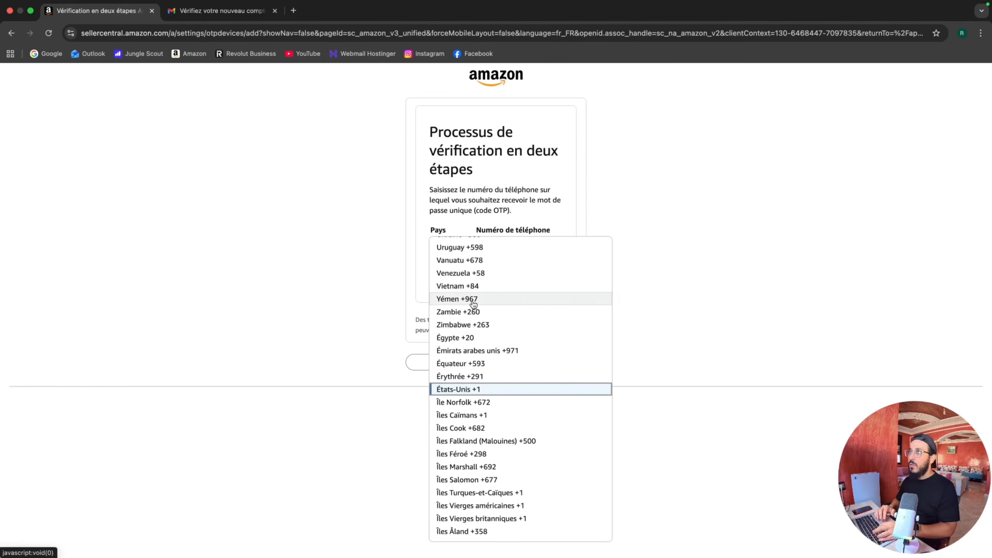
scroll(474, 304, "up", 5)
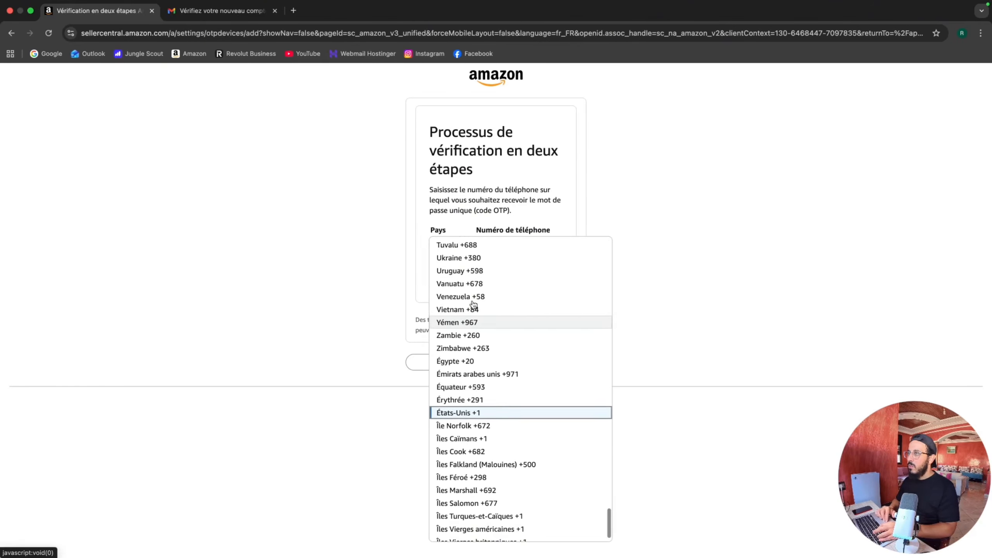
scroll(473, 304, "up", 20)
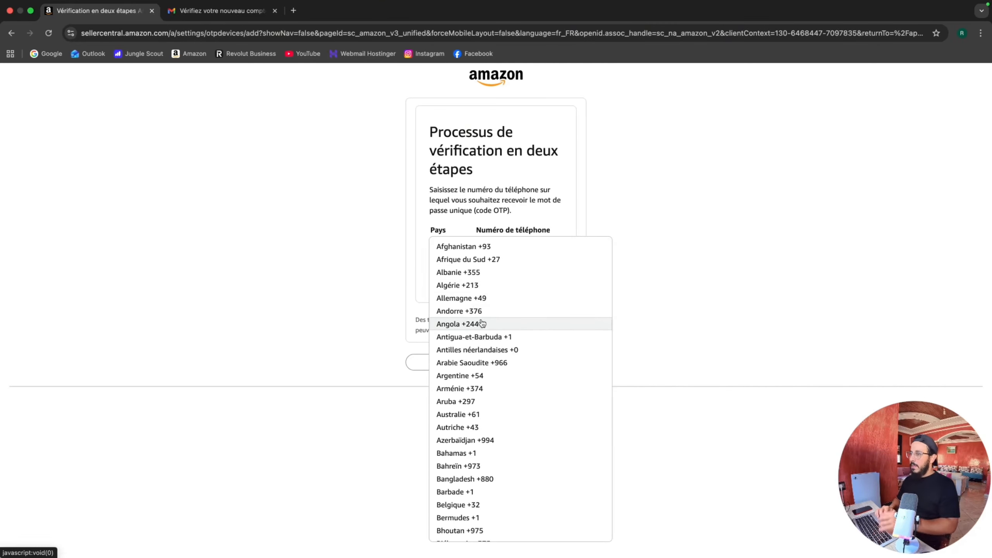
scroll(482, 323, "down", 4)
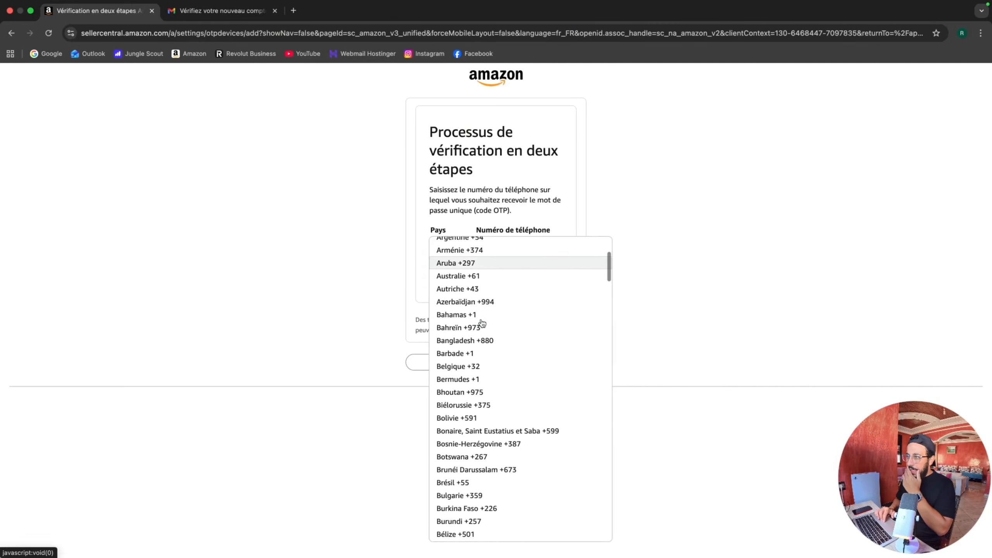
scroll(482, 323, "down", 14)
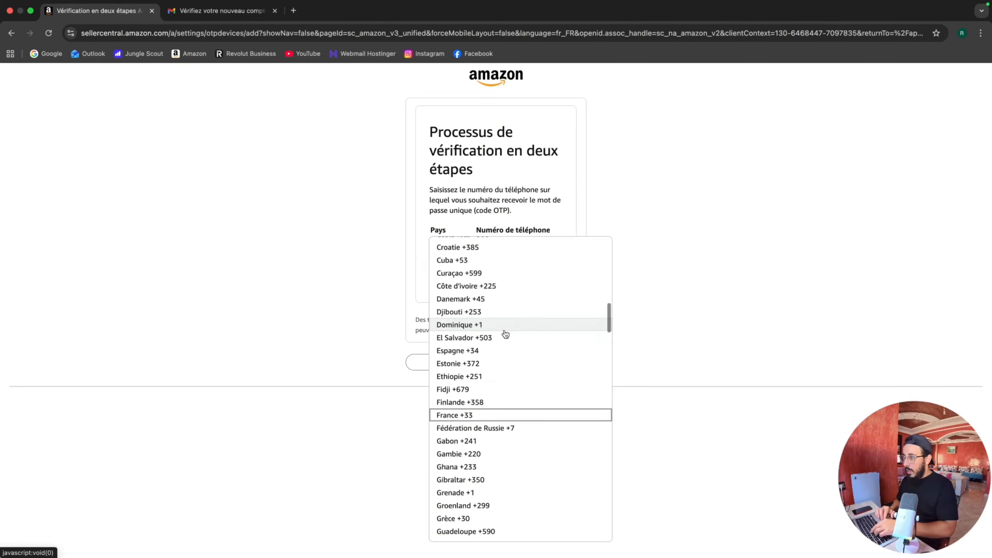
left_click(447, 414)
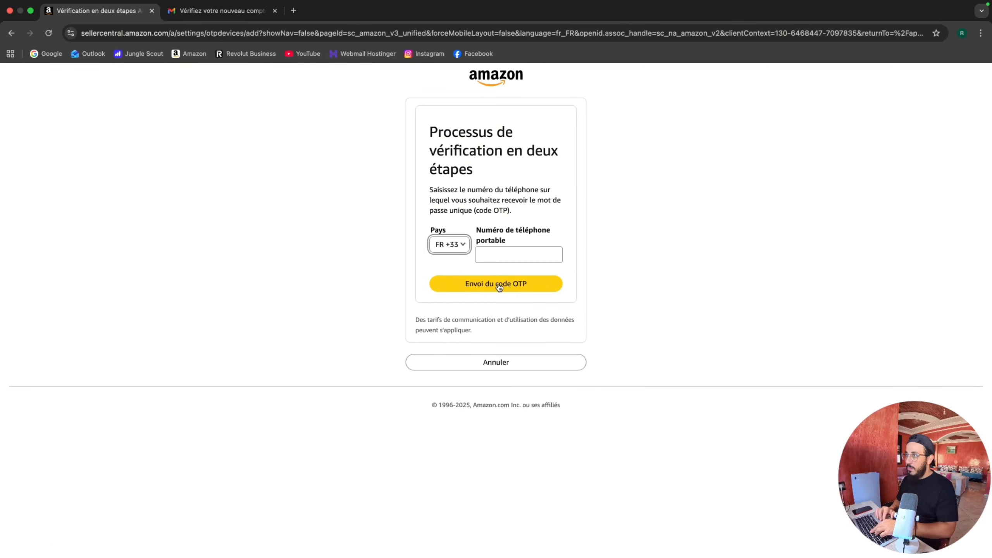
left_click(516, 256)
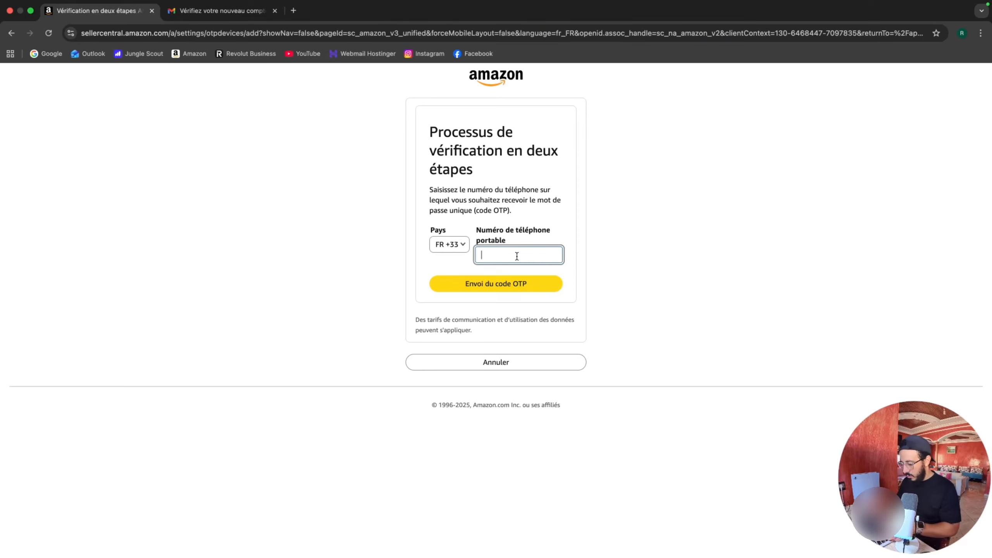
key("super+v")
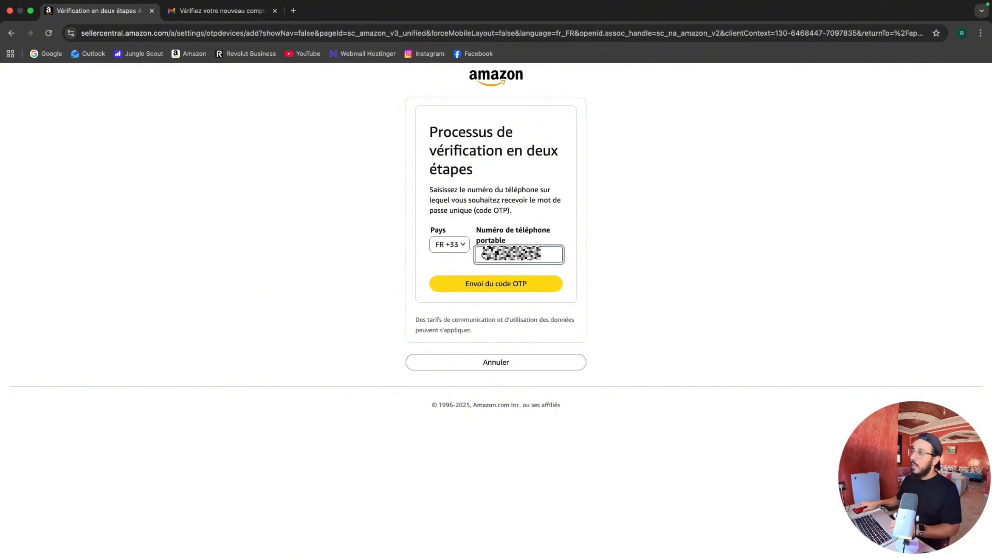
left_click(502, 285)
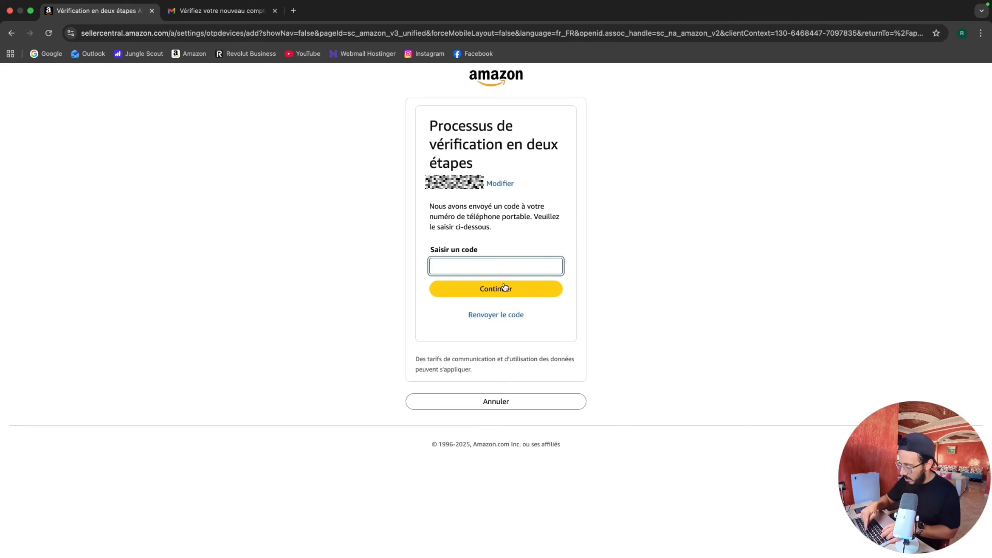
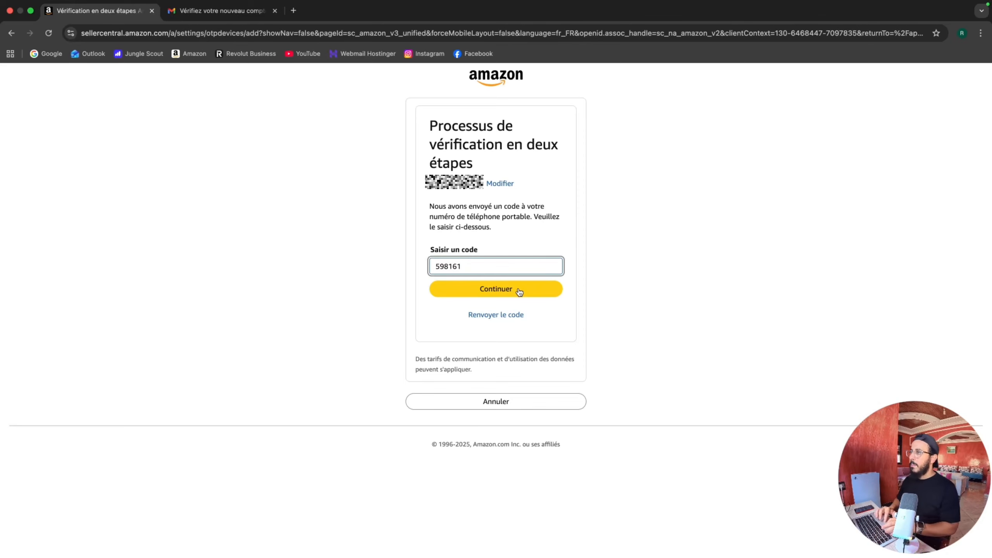
- Enter the texted code in 'Saisir un code' and continue
left_click(519, 292)
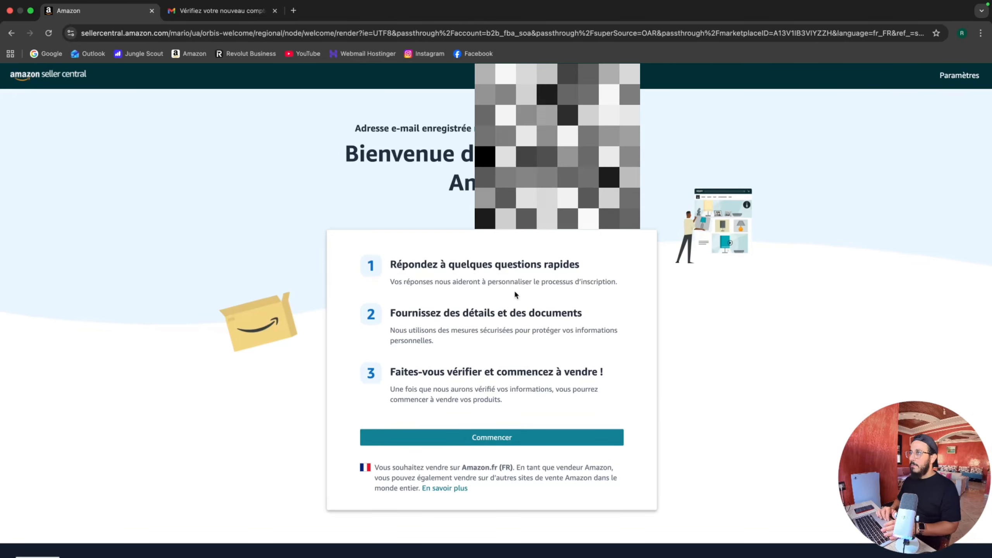
- Start the seller registration questions from the welcome page with Commencer
scroll(514, 292, "down", 1)
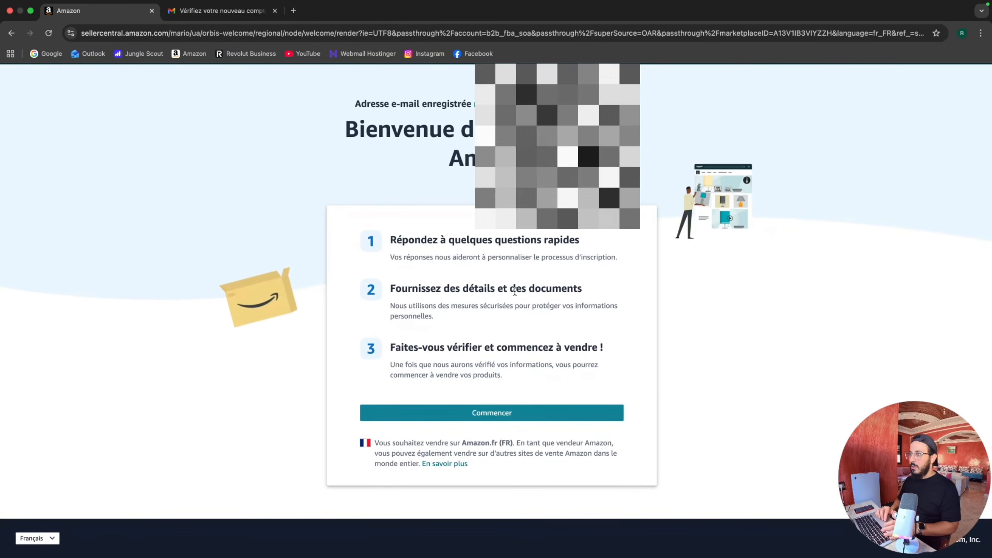
left_click(492, 417)
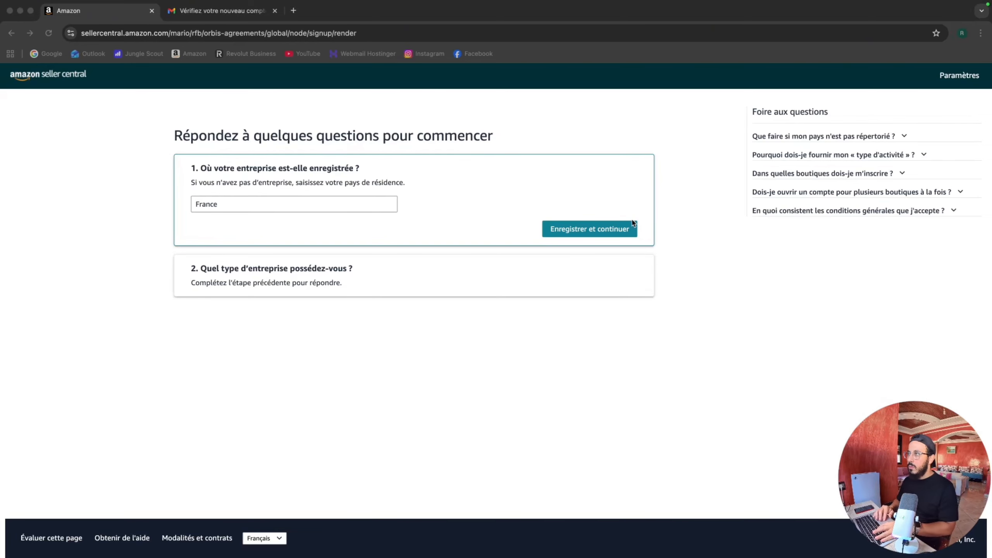
- Save France as business country, then set business type to Propriétaire unique and save
left_click(608, 231)
left_click(571, 231)
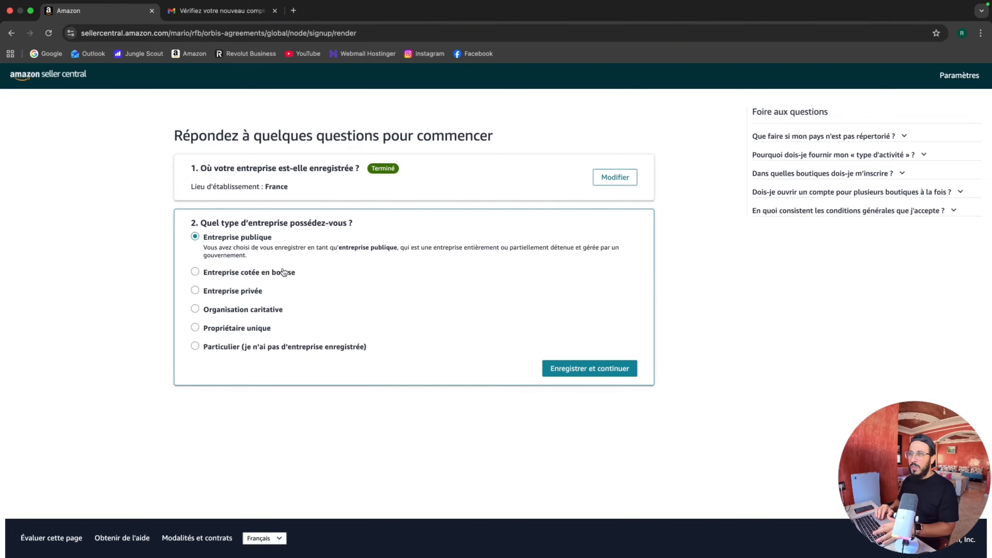
left_click(246, 292)
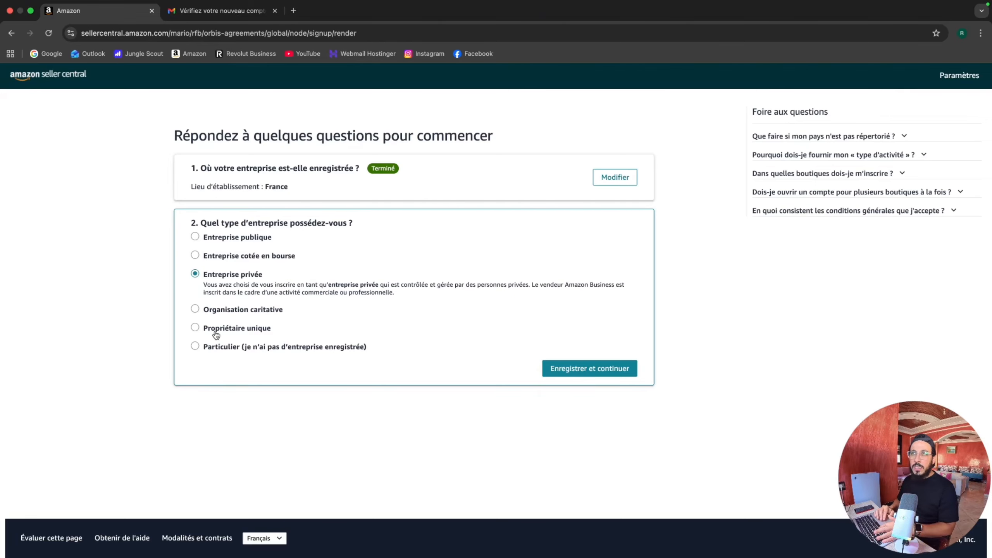
left_click(194, 328)
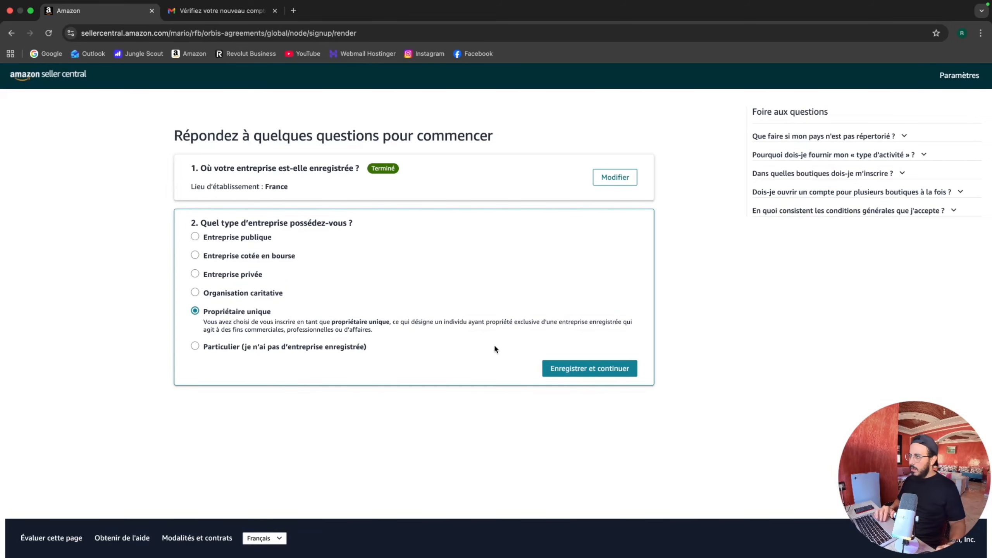
left_click(588, 369)
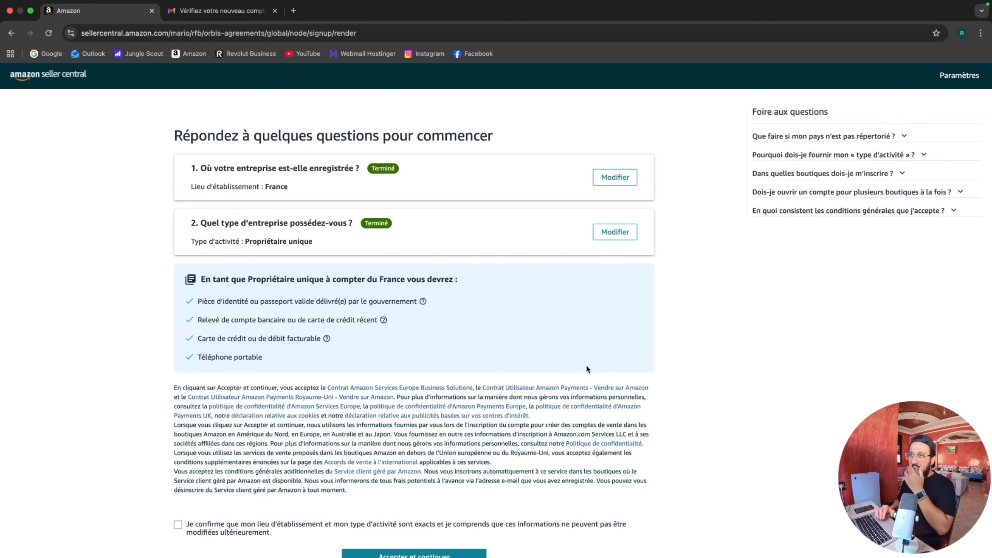
- Confirm the location and business type are correct and click 'Accepter et continuer'
scroll(443, 318, "down", 1)
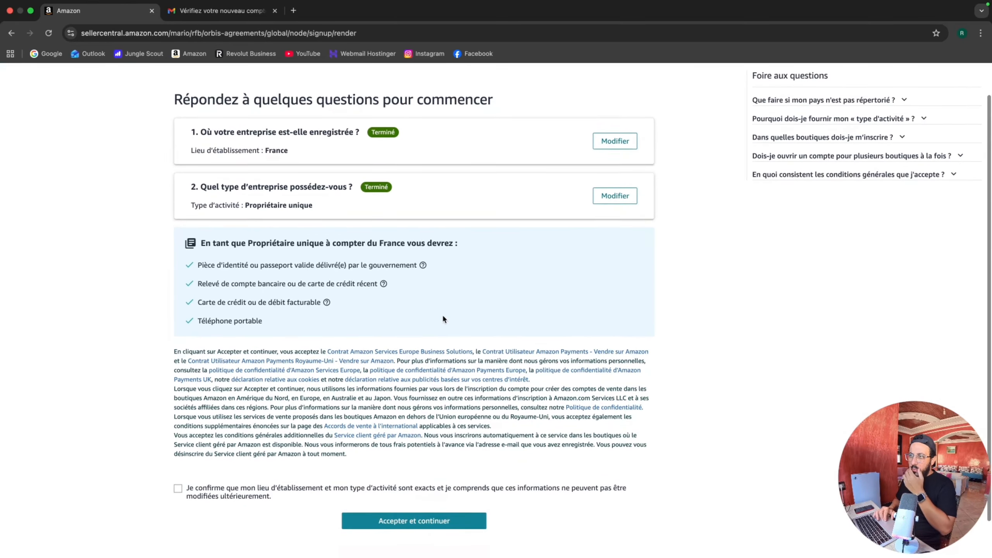
scroll(443, 316, "down", 1)
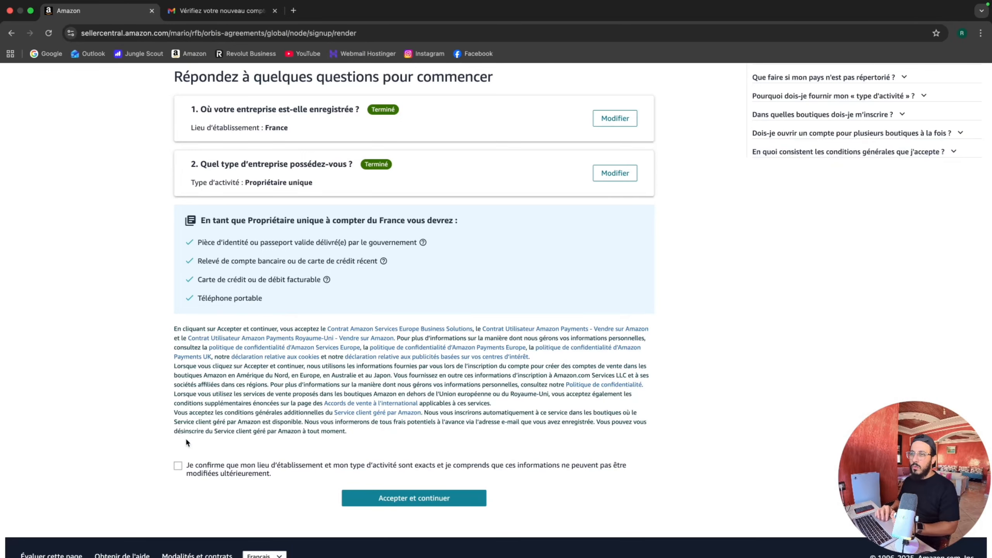
left_click(177, 467)
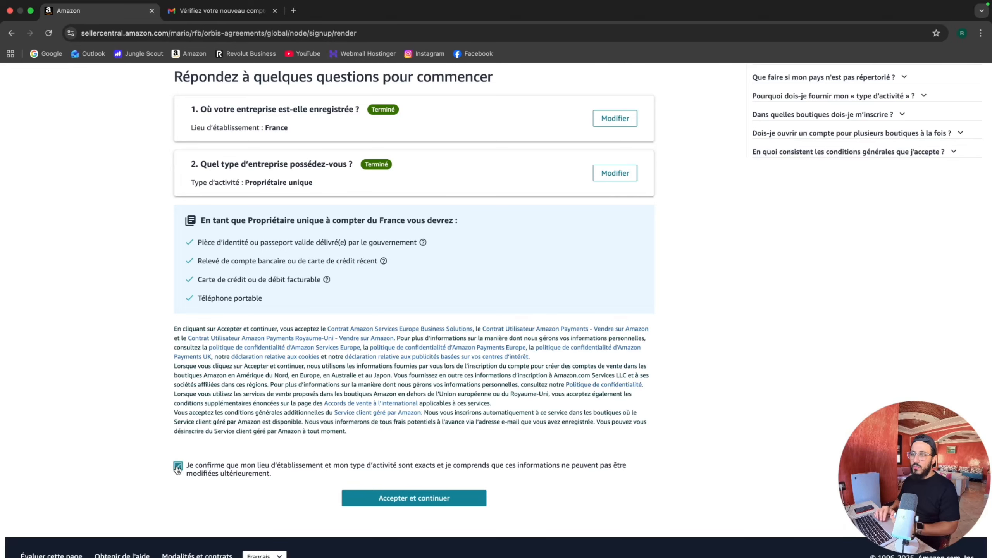
left_click(413, 496)
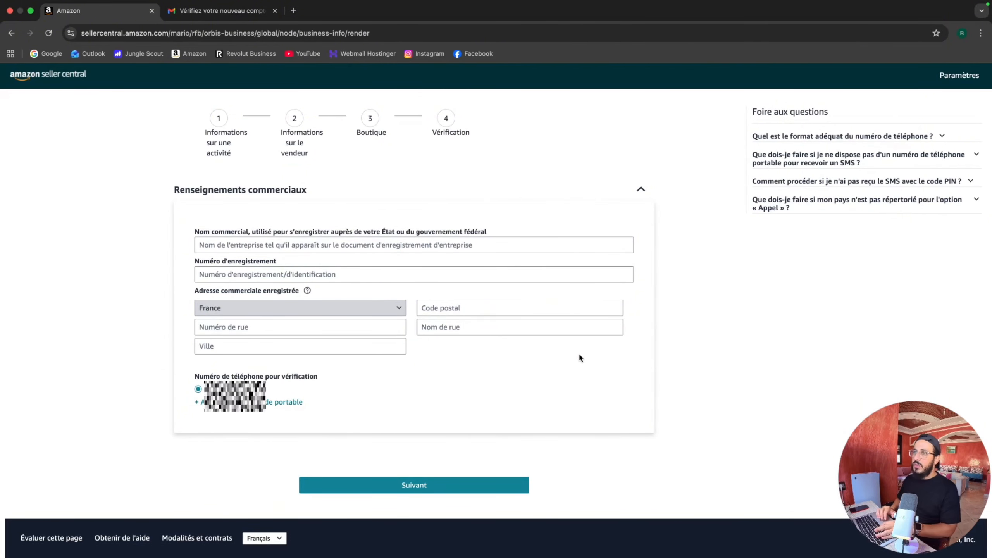
- Enter the business name in Nom commercial, then move to the registration number field
scroll(535, 315, "down", 1)
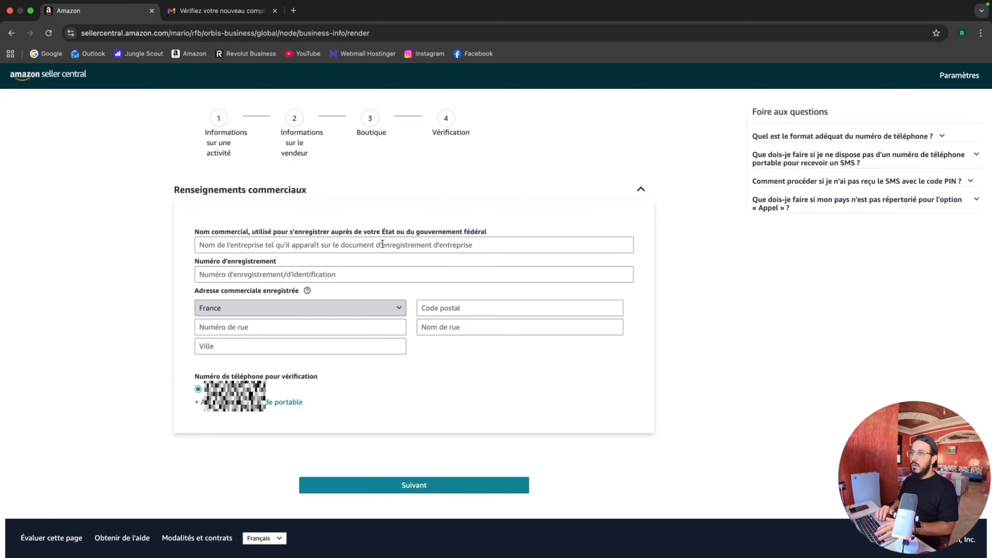
left_click(382, 243)
type("[masked]")
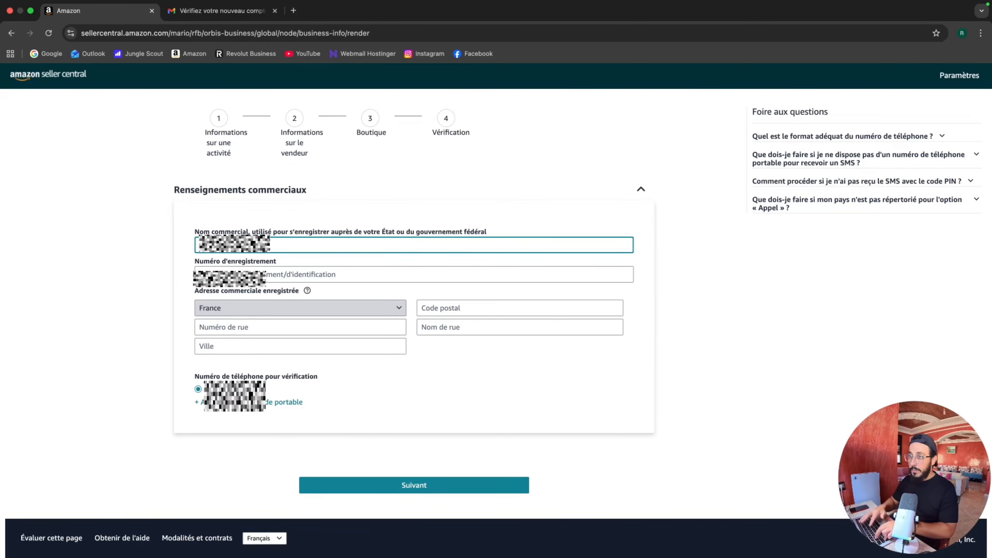
left_click(322, 269)
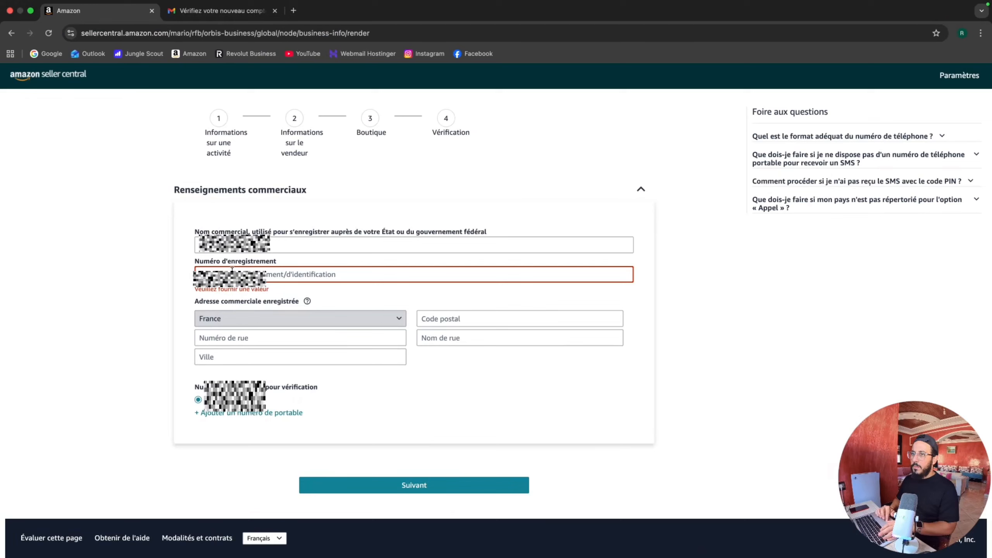
- Fill in the missing registration number and move on to the address's street number
left_click(232, 270)
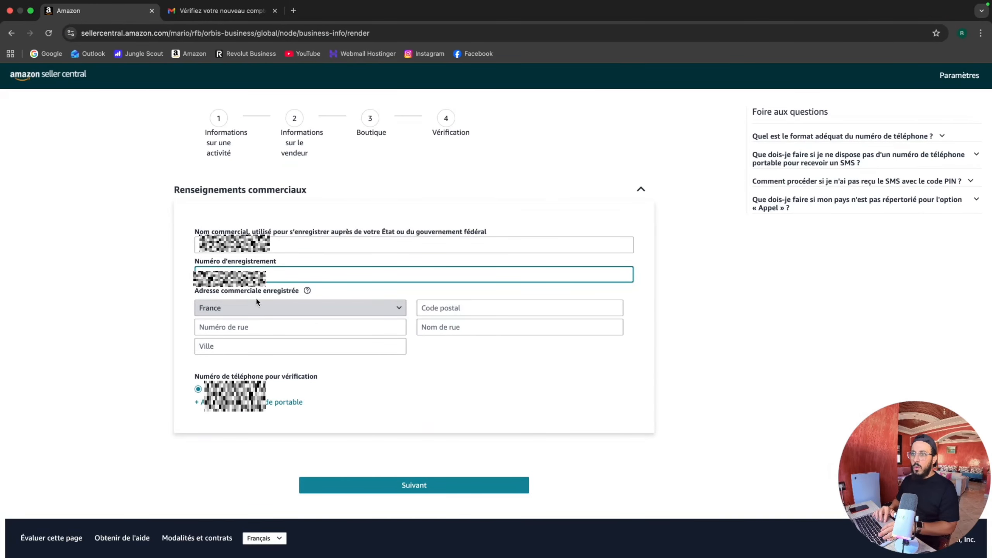
left_click(302, 328)
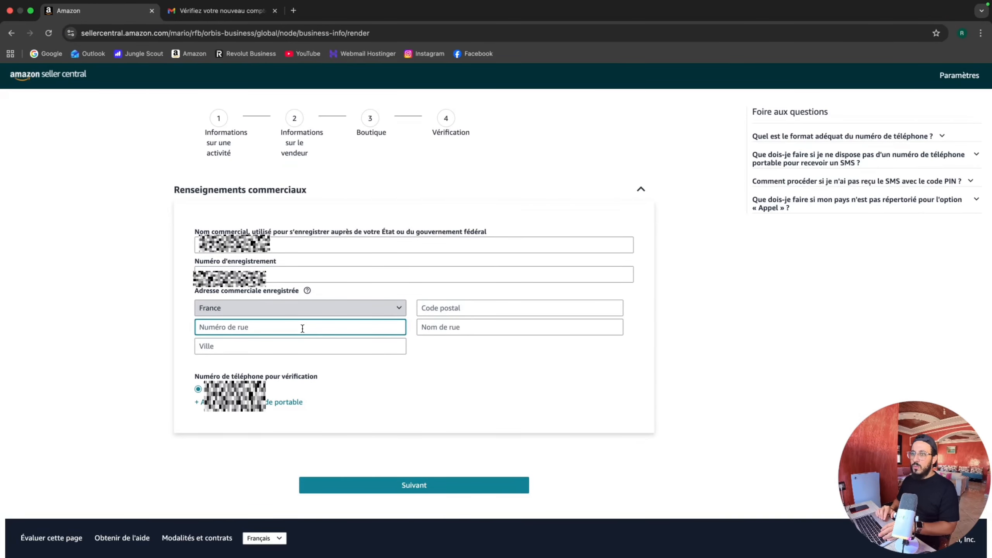
mouse_move(307, 290)
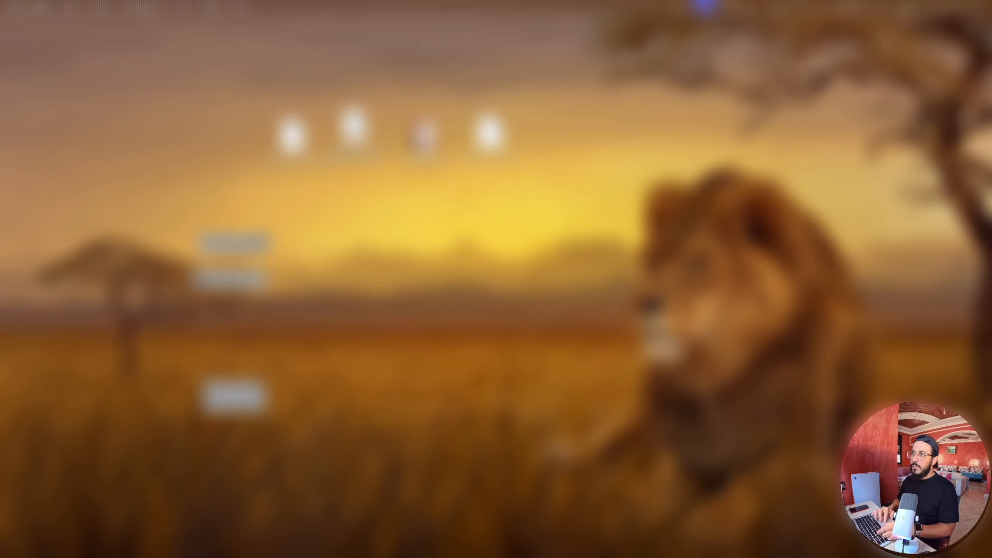
- Back on the seller form, fill in the registered address's street number and move to the next entry
double_click(353, 127)
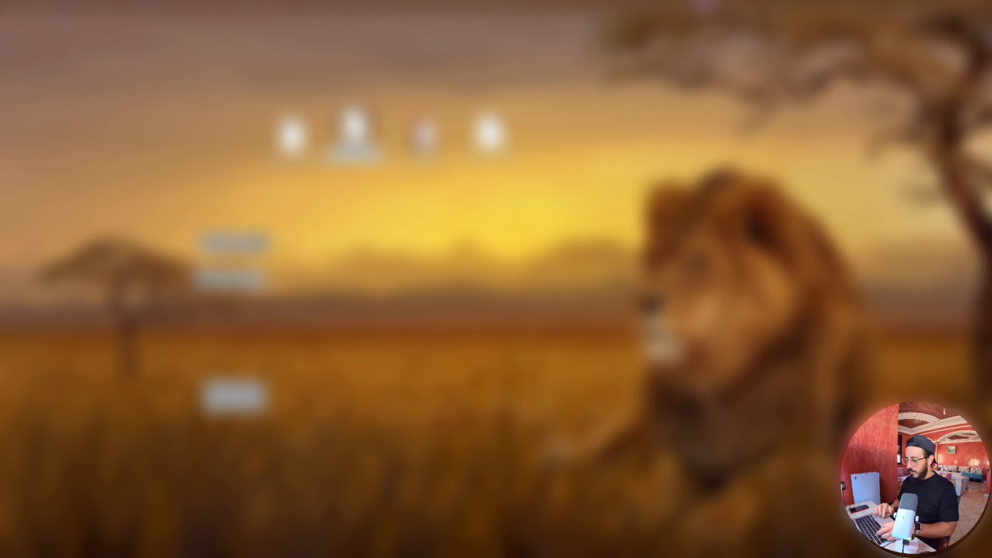
key("ctrl+Right")
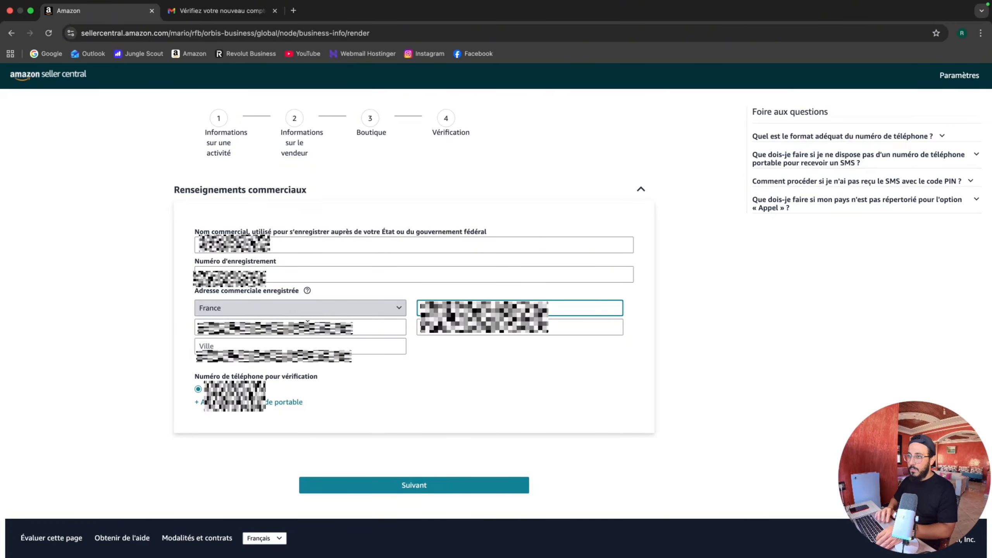
left_click(307, 322)
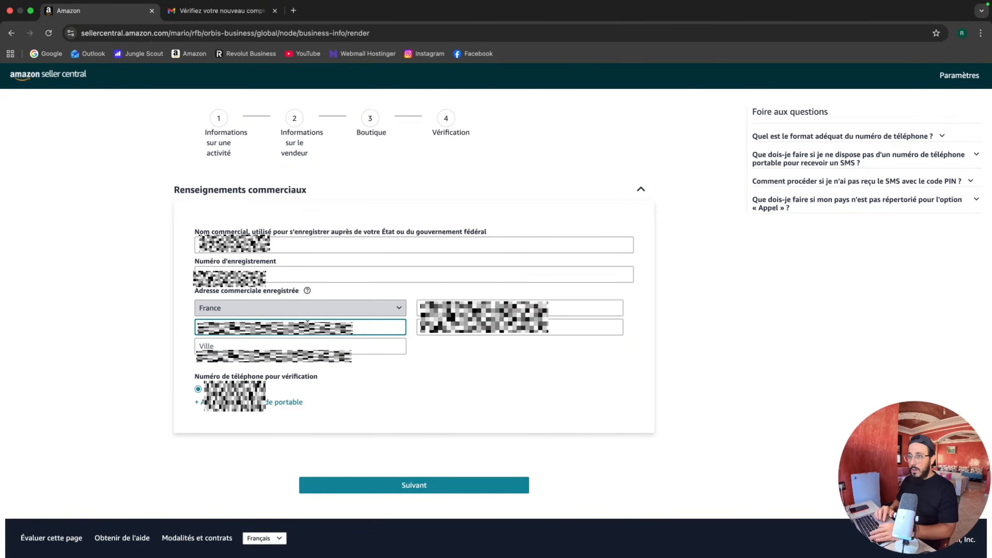
key("Tab")
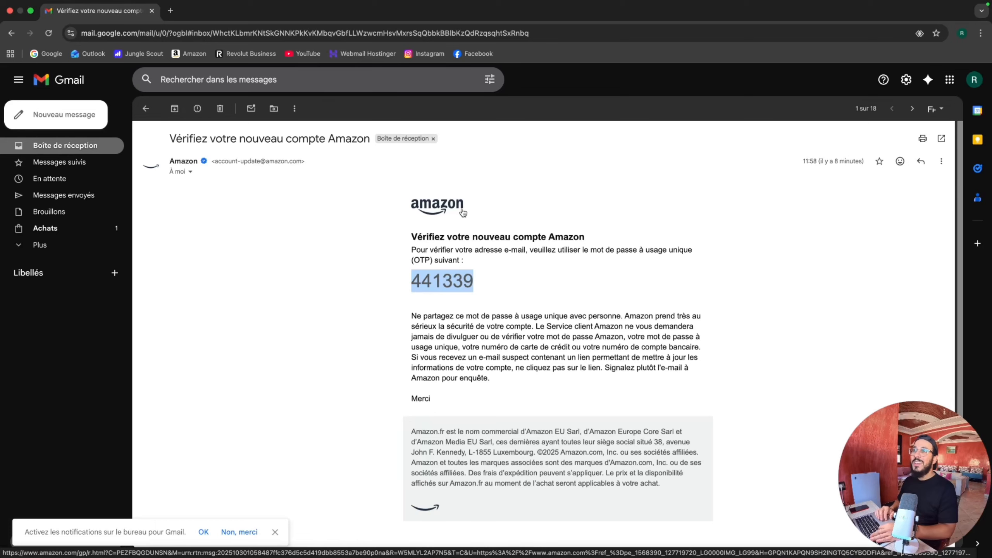
- Load sellercentral.amazon.com in a new Chrome tab via the 'sel' address-bar suggestion
mouse_move(419, 4)
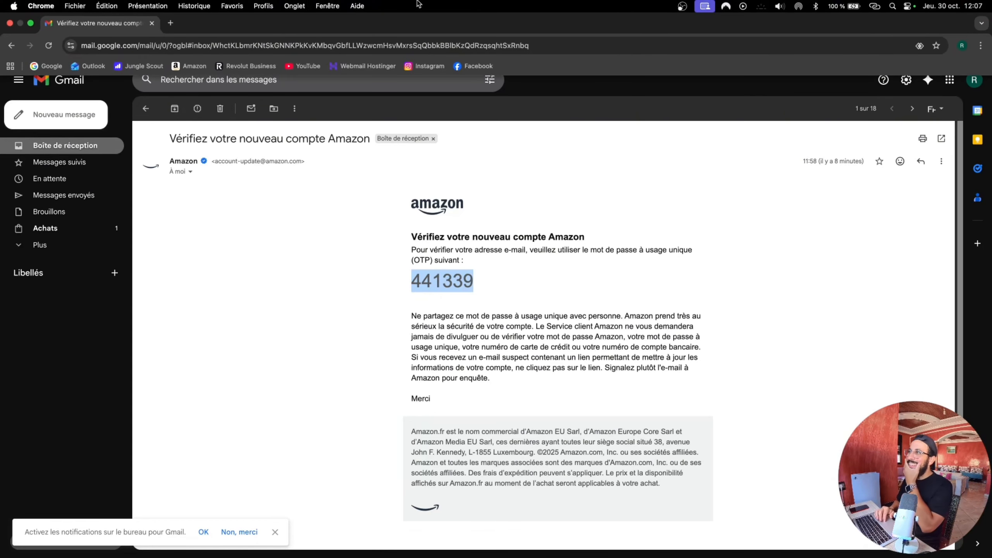
left_click(172, 23)
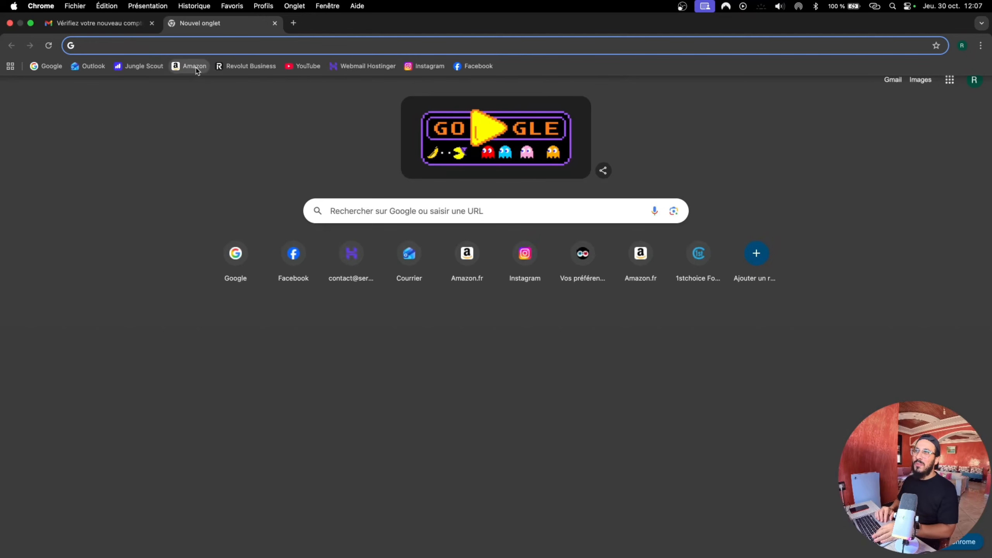
type("sellercentral.amazon.com")
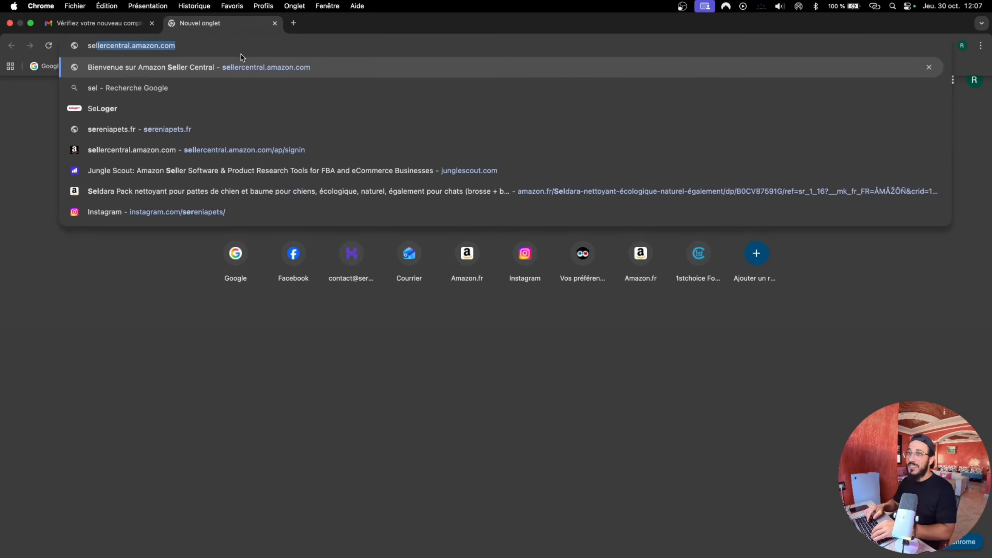
left_click(185, 67)
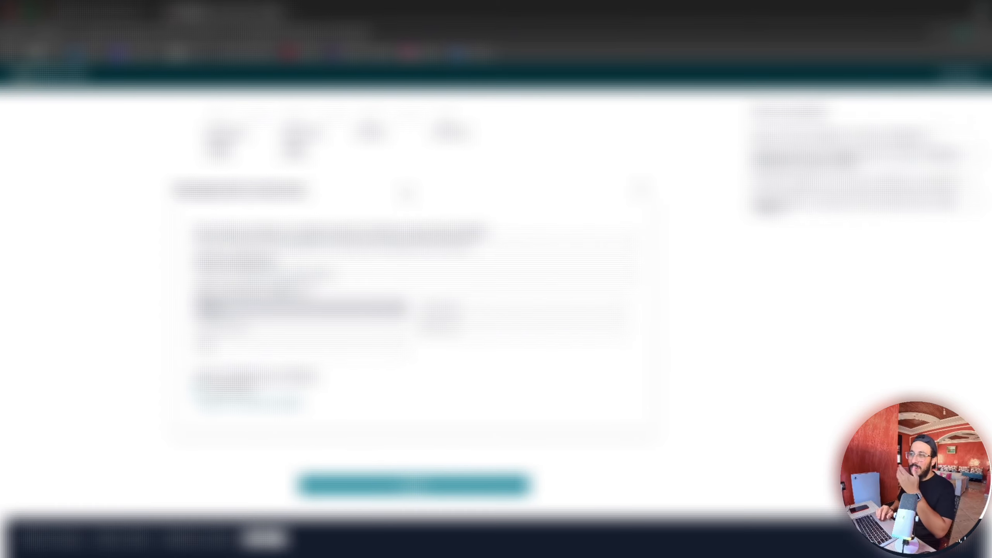
- Type 'a' as the business name and paste the registration number fetched from the other window
left_click(391, 246)
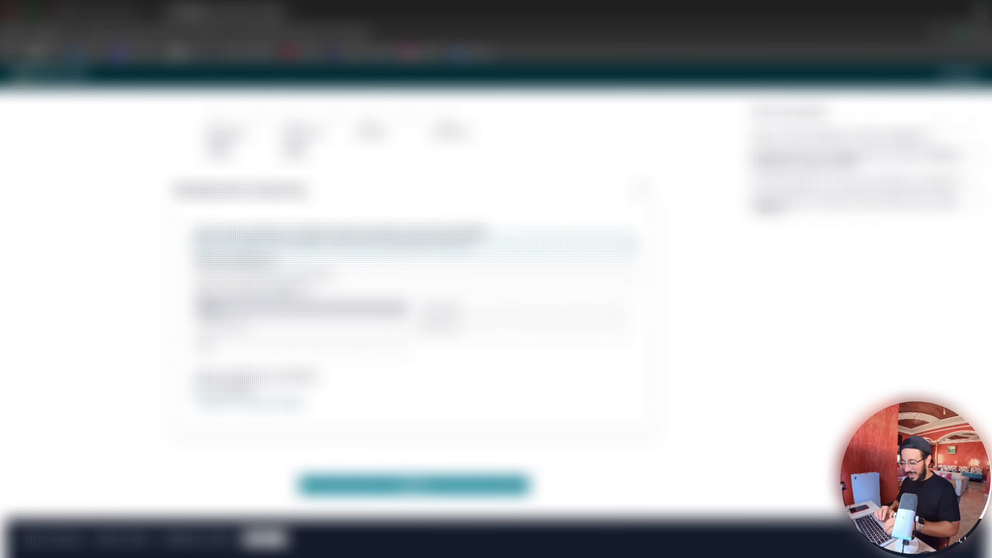
type("a")
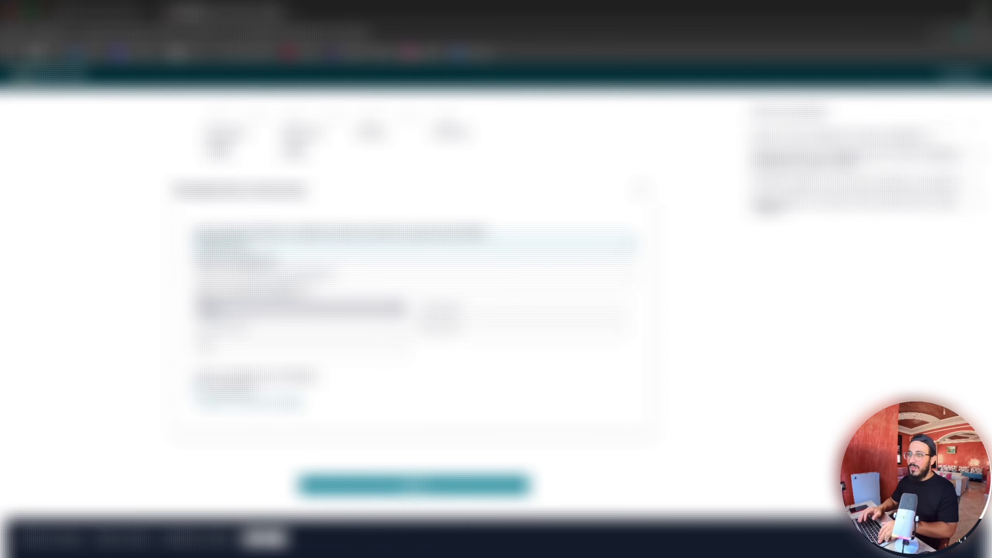
left_click(390, 274)
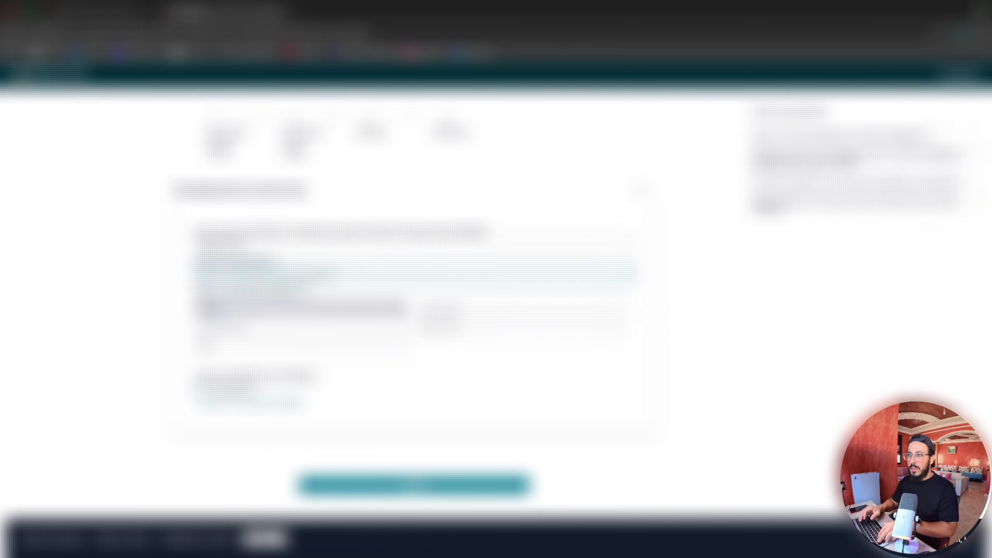
key("ctrl+Left")
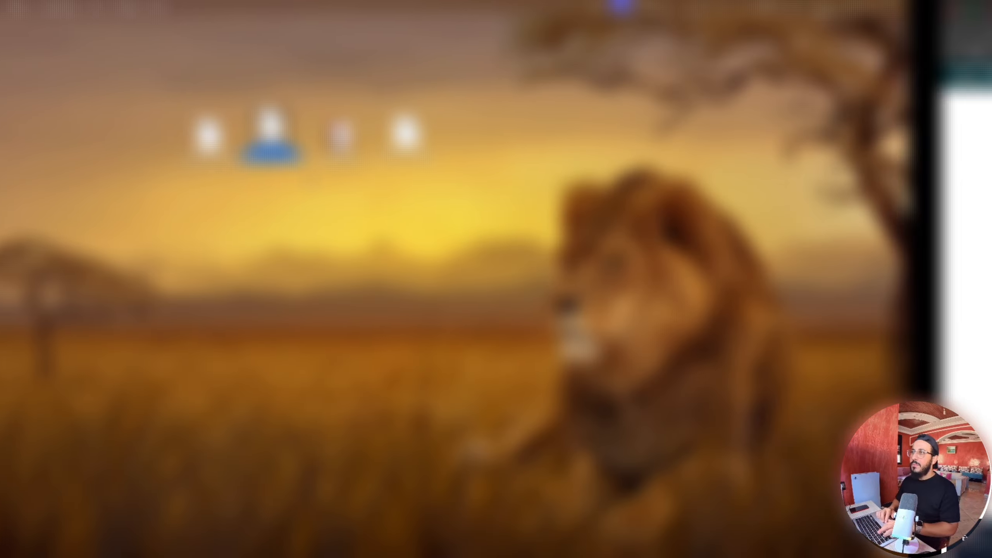
key("ctrl+Right")
key("ctrl+Right")
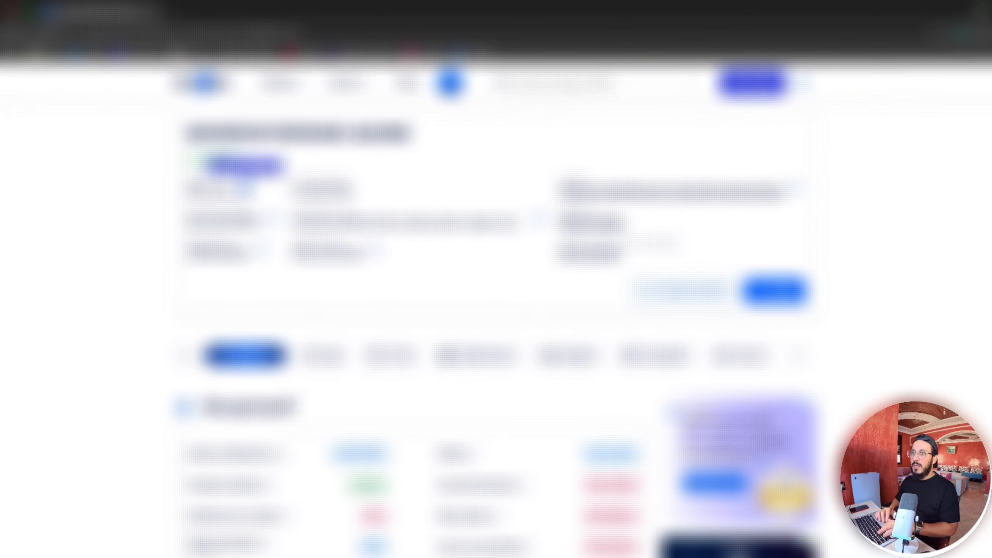
key("ctrl+Left")
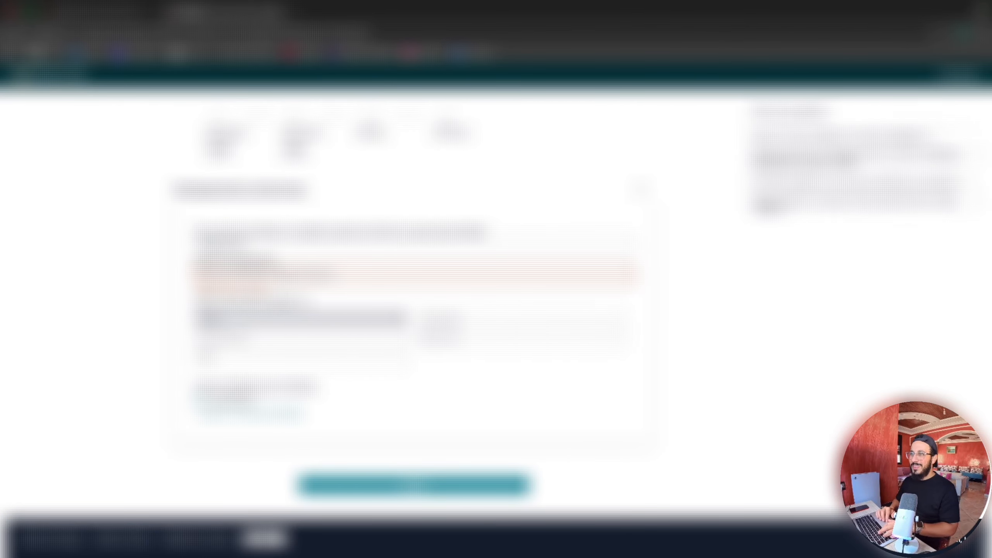
key("super+v")
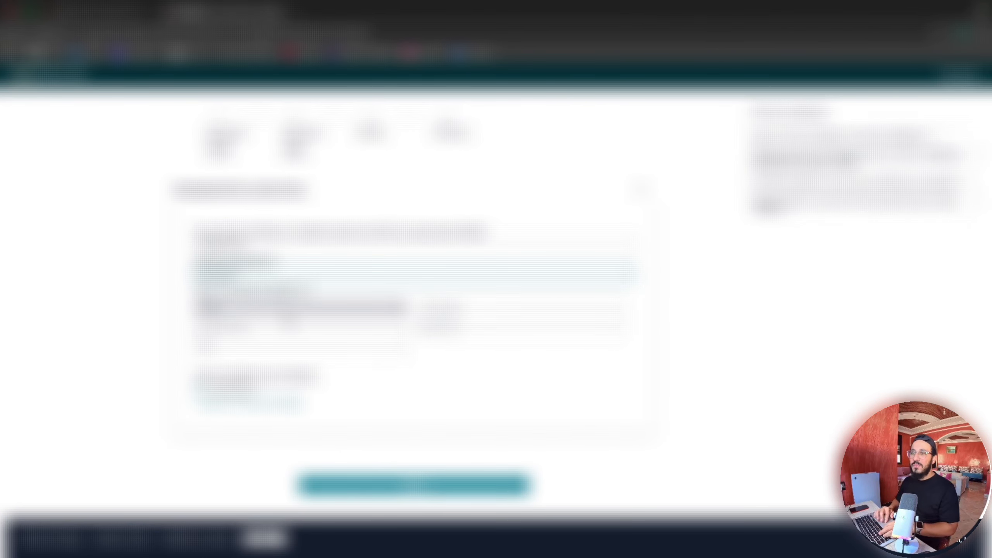
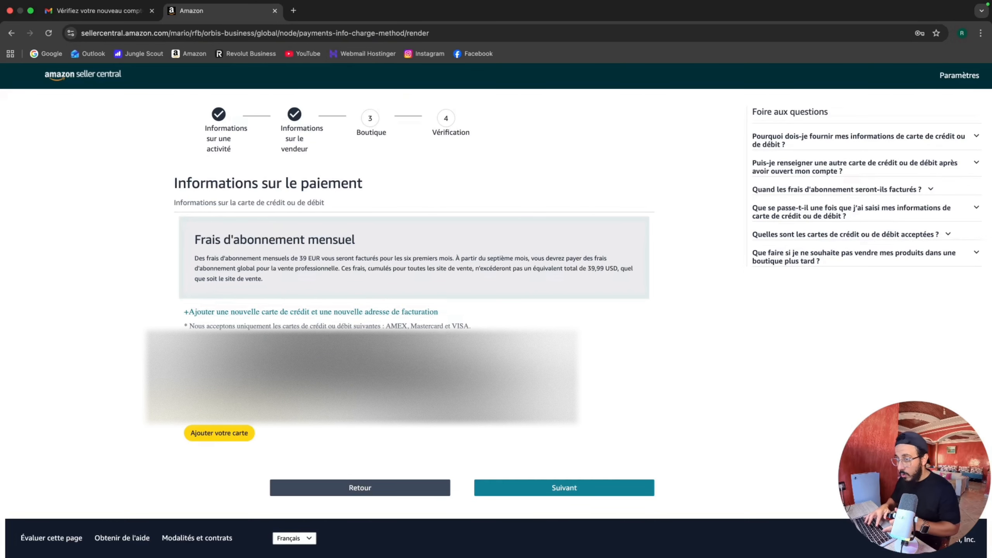
- Choose the credit card's expiry month and year and fill in the card details
left_click(383, 380)
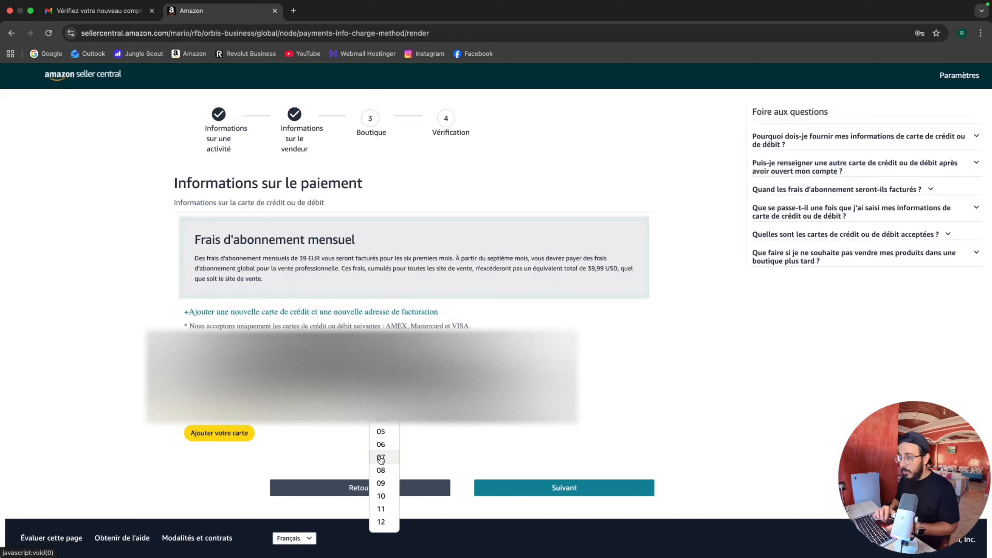
left_click(381, 496)
left_click(420, 380)
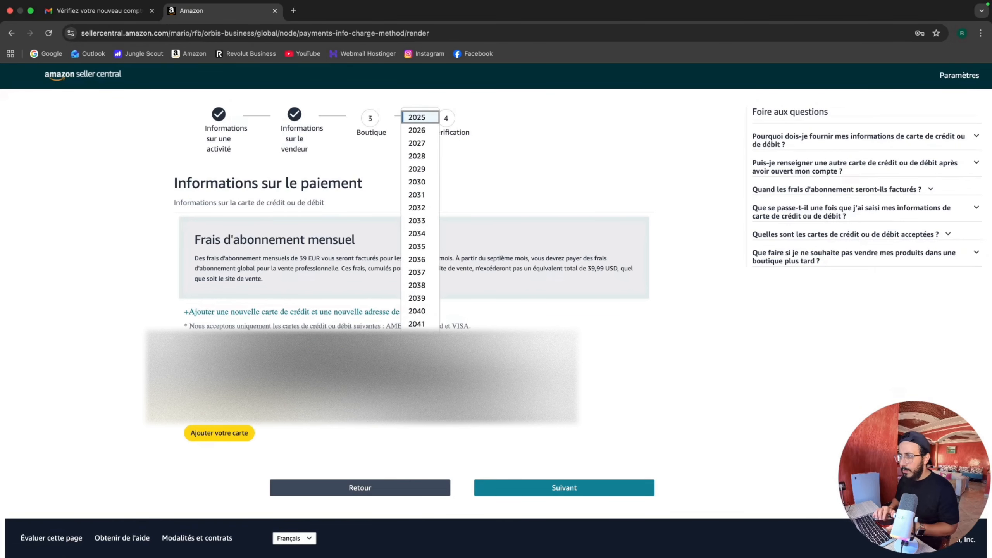
left_click(422, 171)
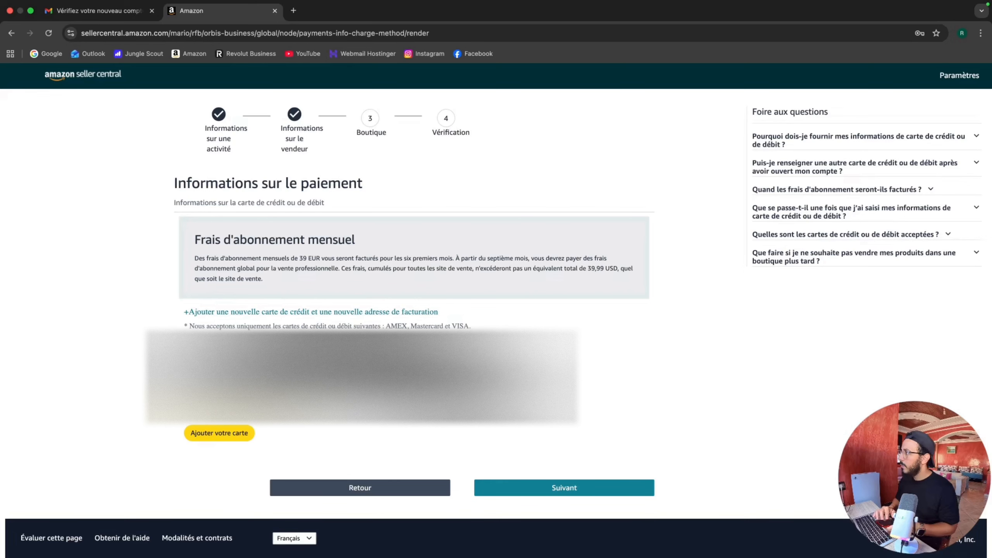
left_click(203, 412)
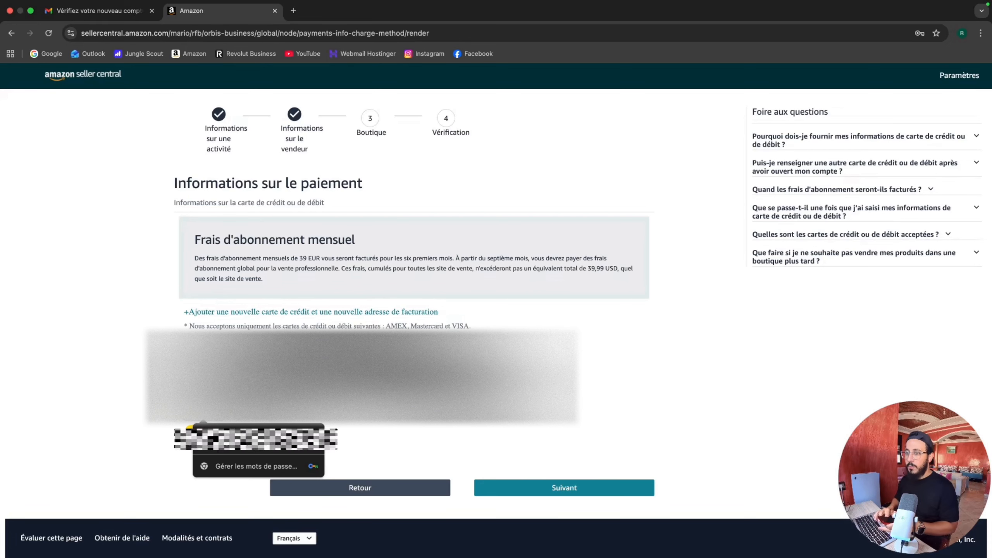
left_click(368, 434)
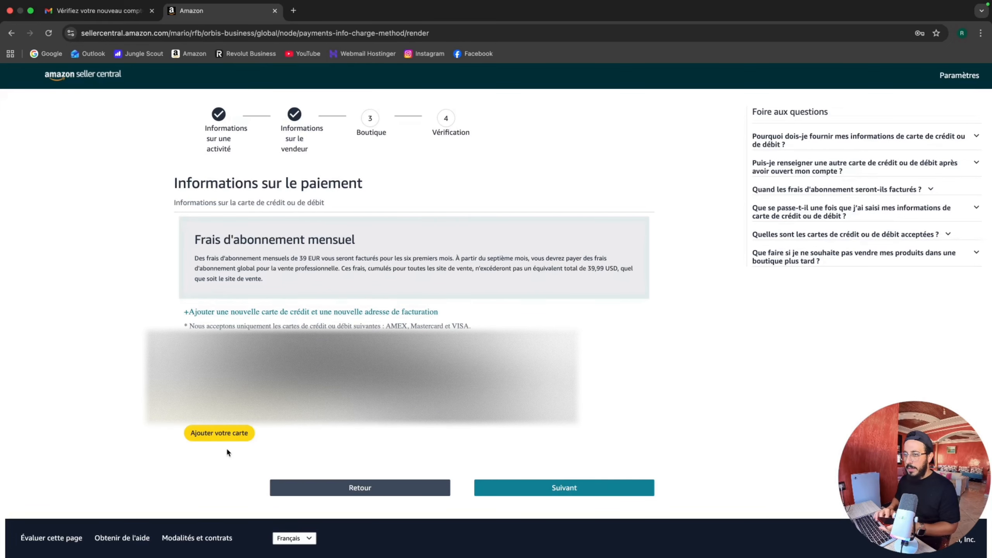
- Add the card and confirm the shown address as the billing address
left_click(221, 437)
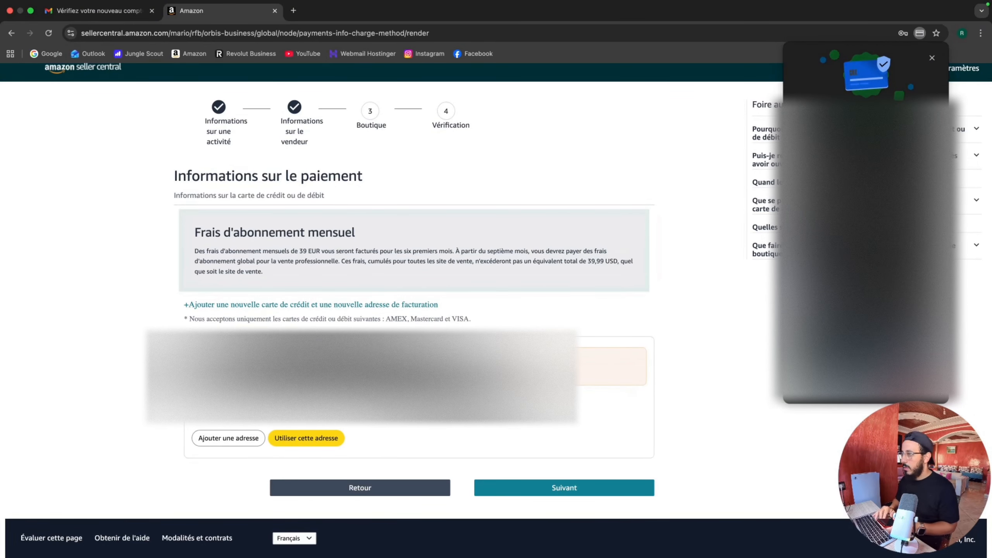
key("Escape")
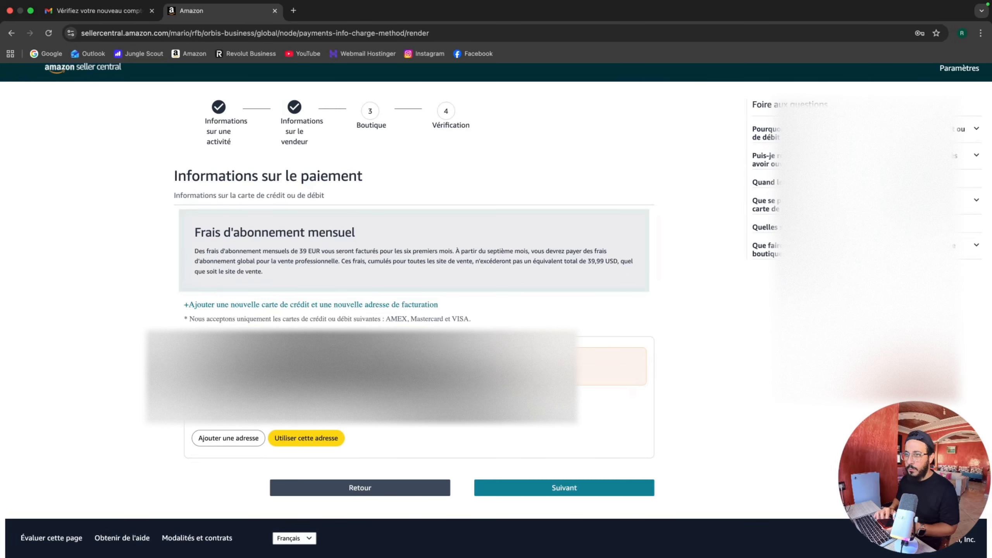
left_click(323, 438)
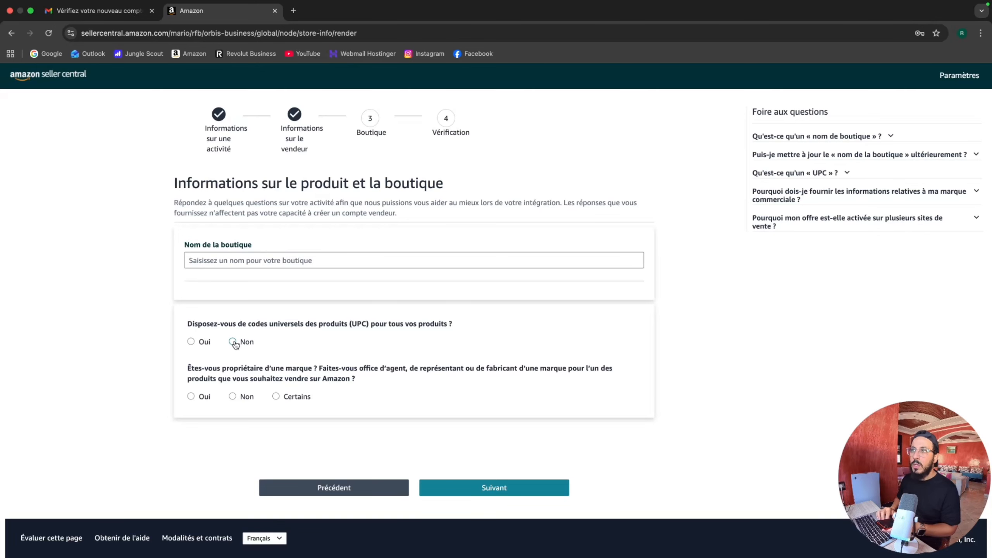
- Answer 'Oui' for UPC codes and brand ownership, then submit the store information
left_click(199, 343)
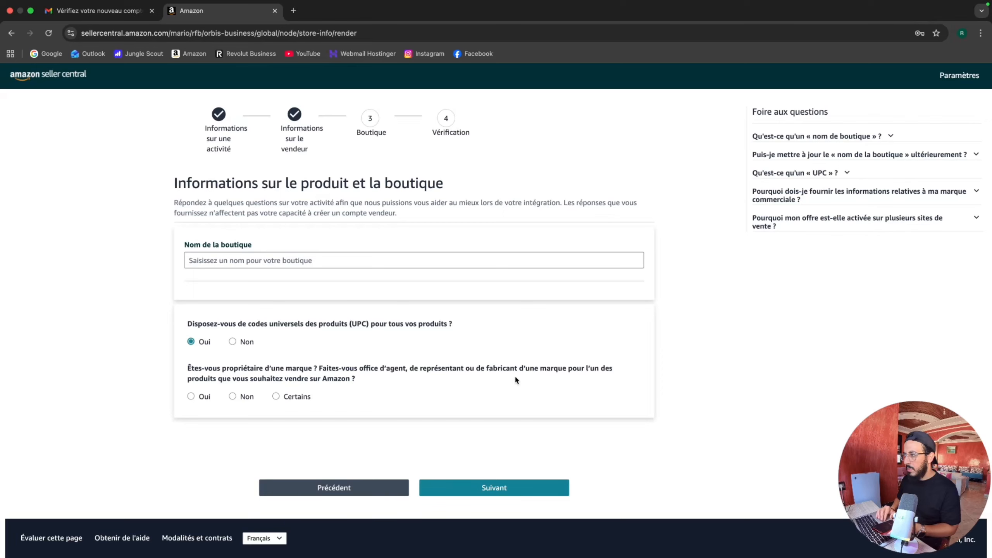
left_click(192, 397)
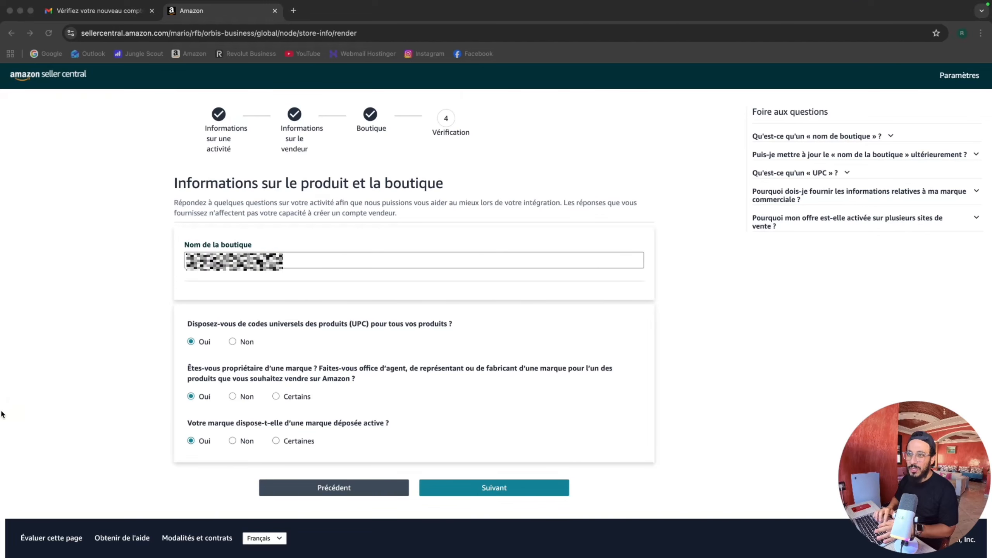
left_click(212, 344)
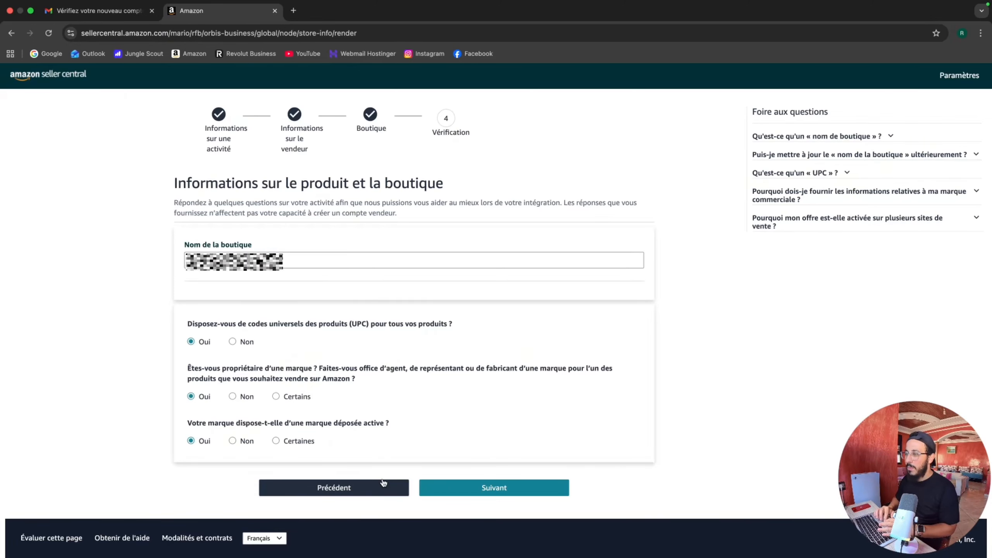
left_click(493, 487)
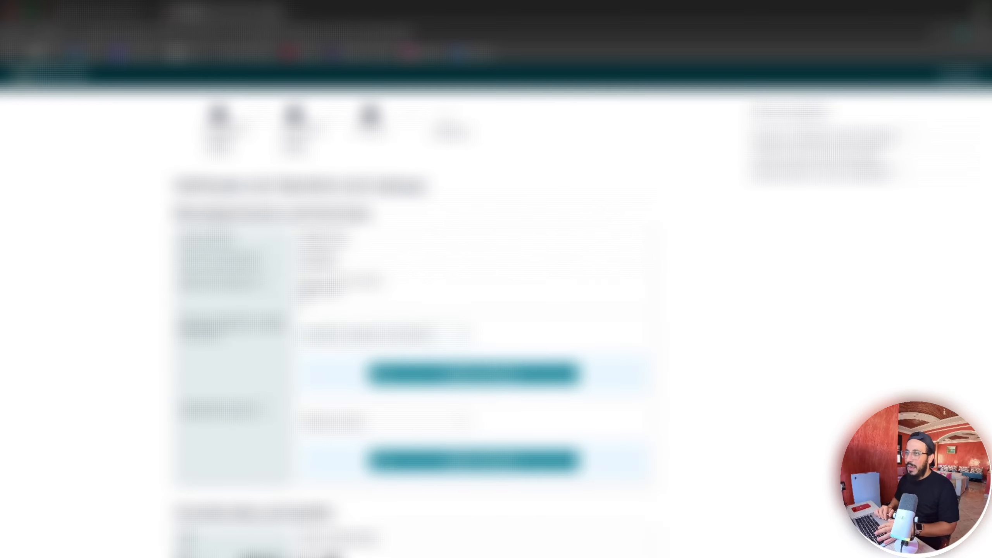
- Scroll through the verification page's document upload sections, then switch to the desktop
scroll(496, 297, "down", 3)
scroll(496, 297, "down", 2)
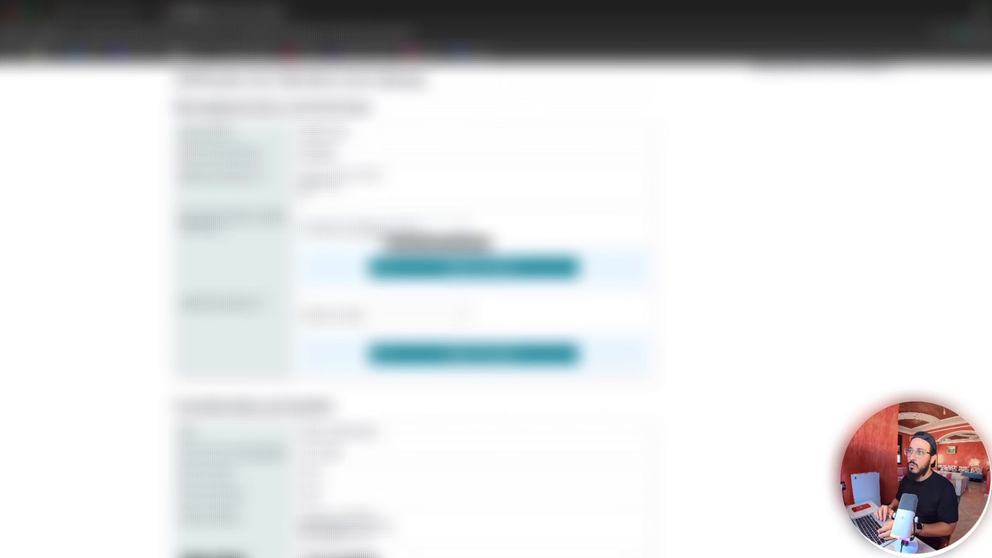
key("ctrl+Left")
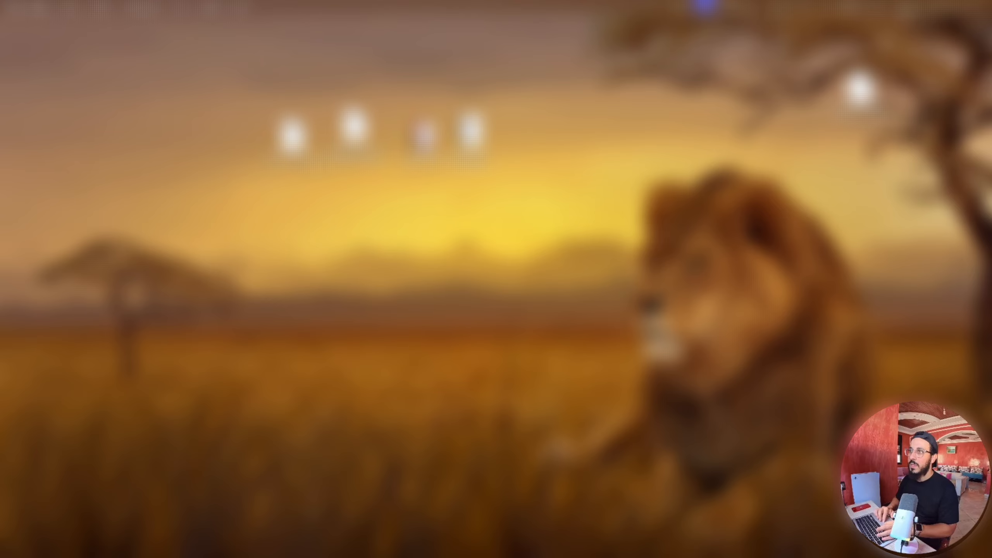
- Rename the extrait KBIS PDF to 'inscription au registre des commerces'
left_click(292, 137)
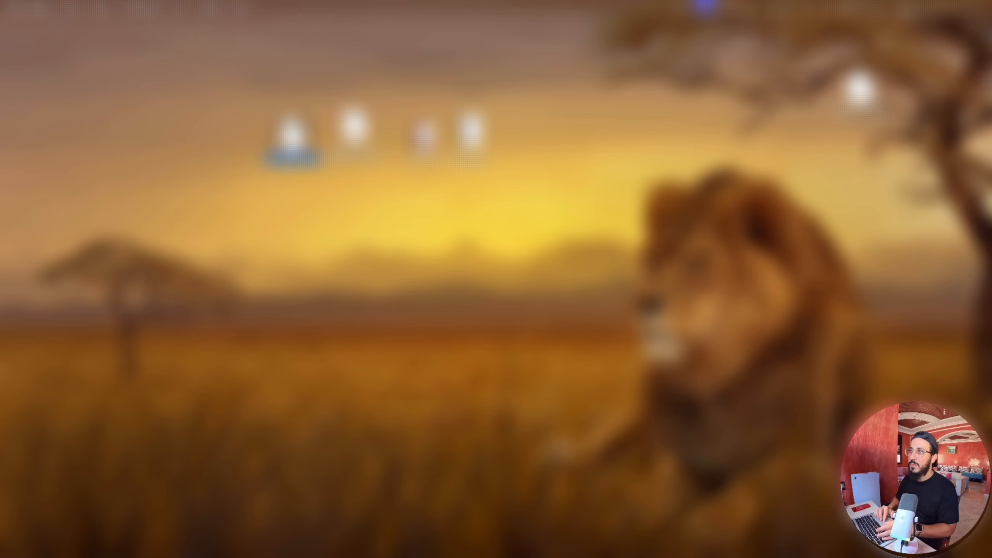
key("ctrl+Right")
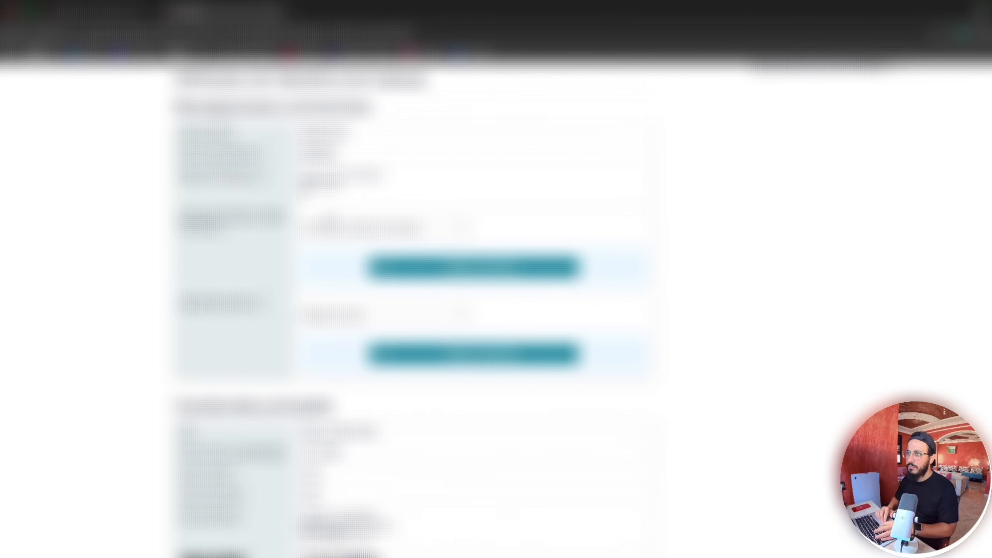
key("ctrl+Left")
left_click(295, 159)
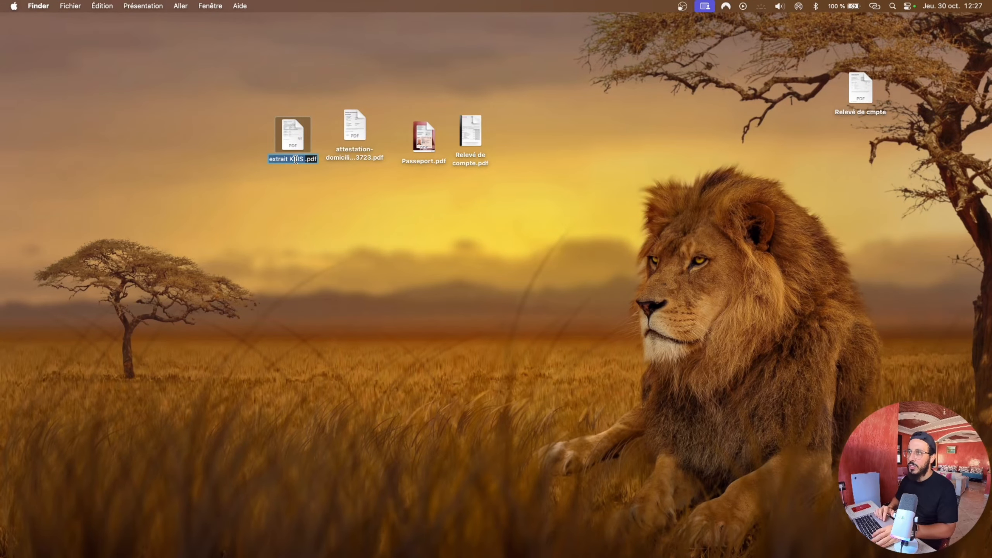
type("in")
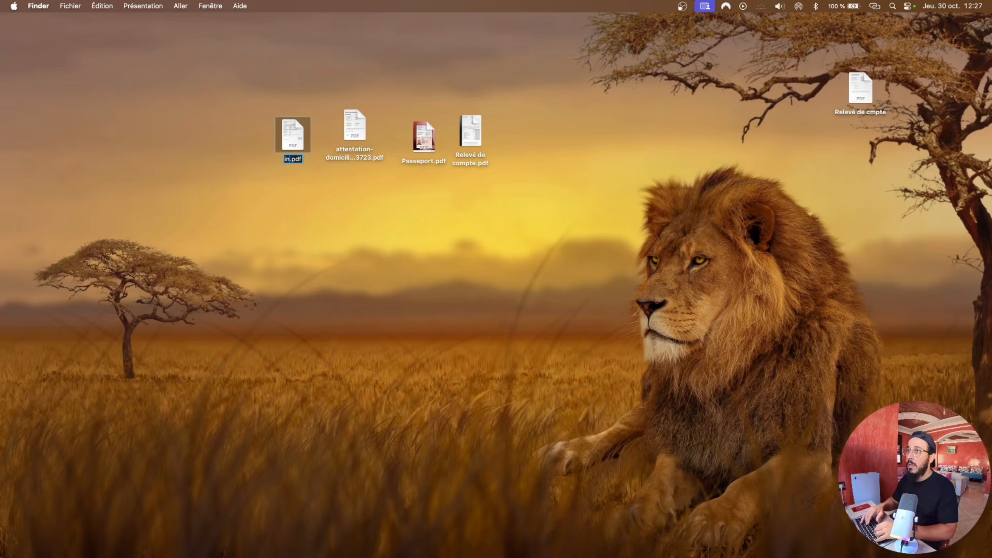
key("BackSpace")
key("BackSpace")
type("inscription")
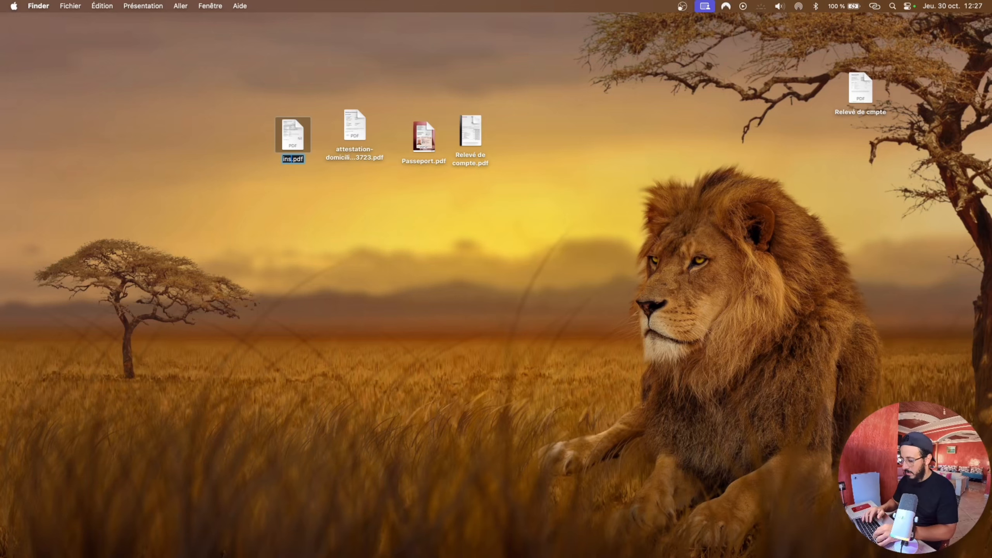
type(" au ")
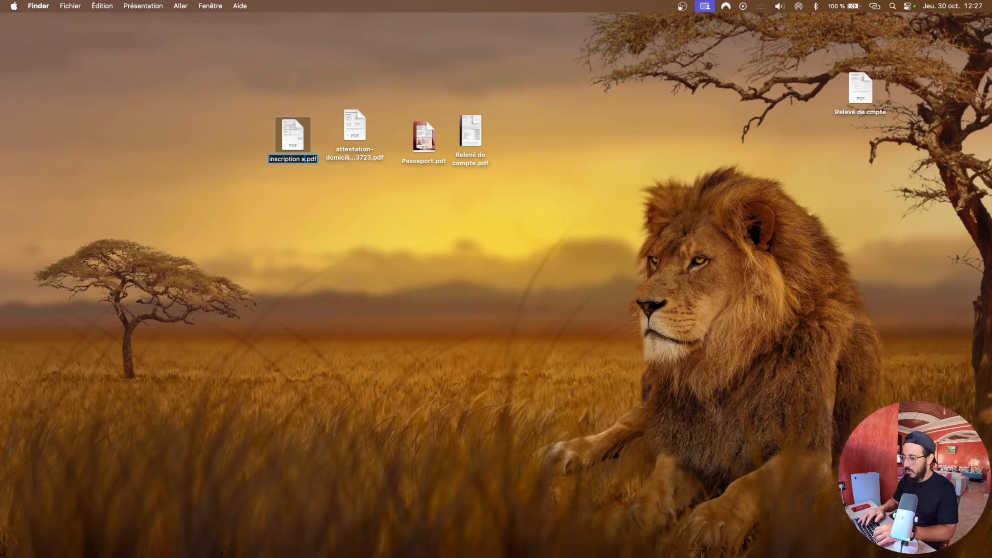
type("registre des com")
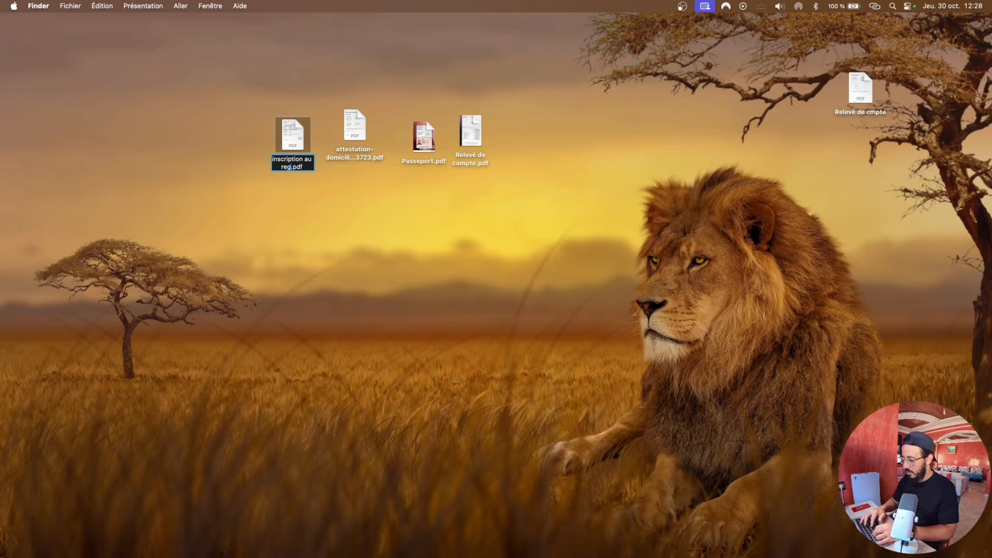
type("merces")
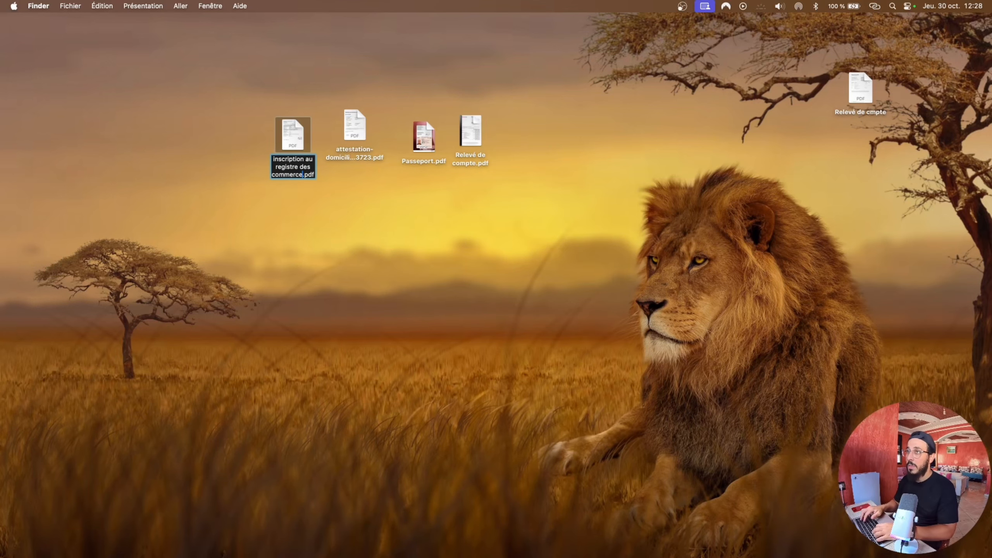
key("Return")
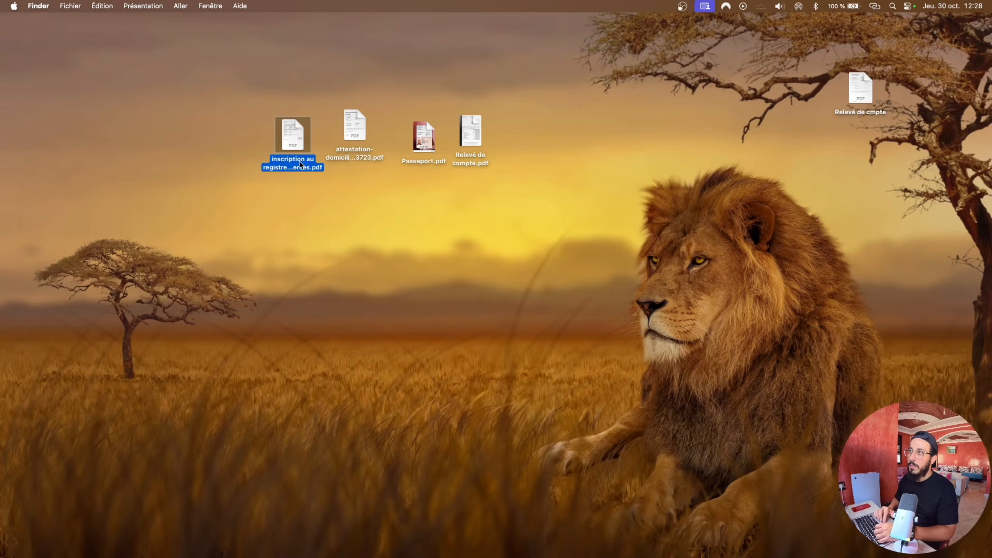
- Correct the registry extract's file name, changing 'des' to 'du'
left_click(301, 164)
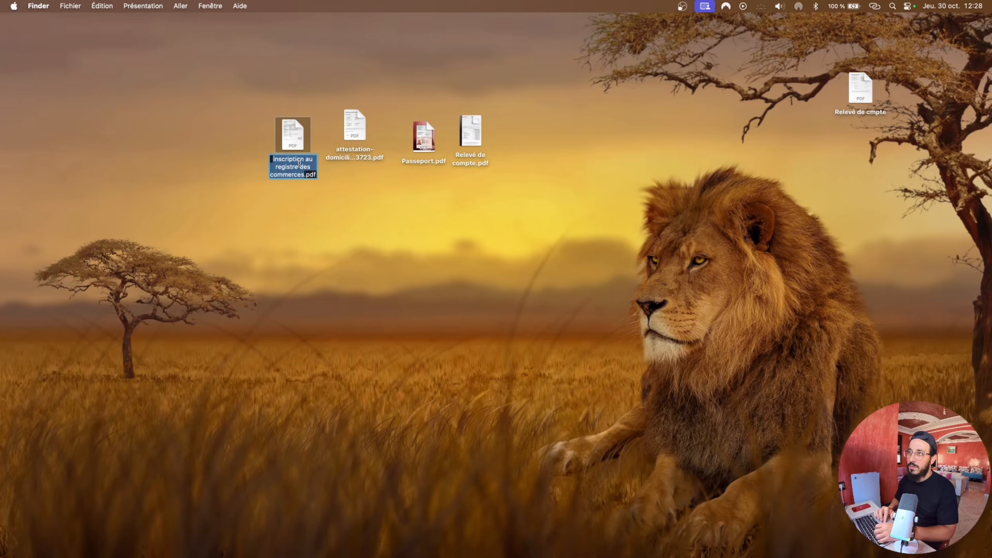
left_click(313, 168)
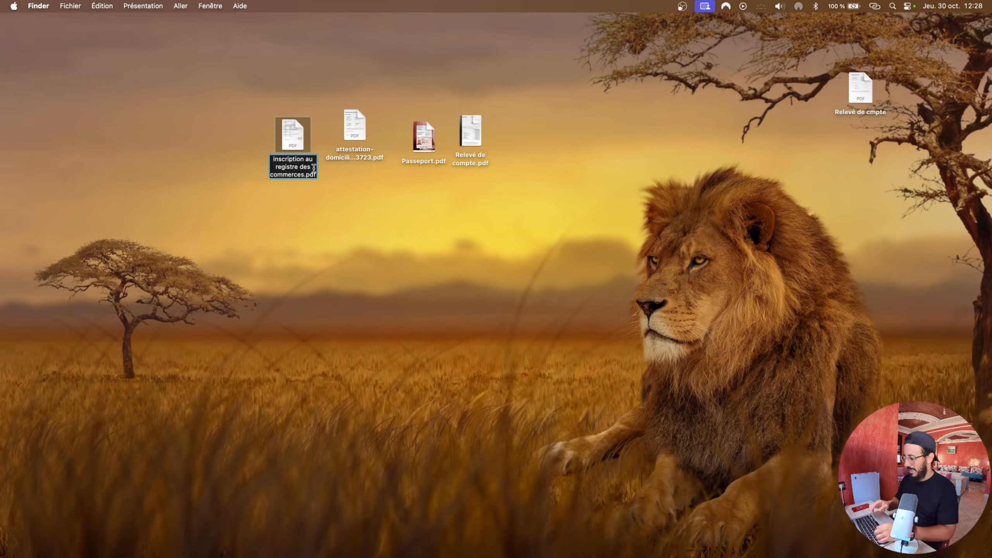
key("BackSpace")
key("BackSpace")
type("u")
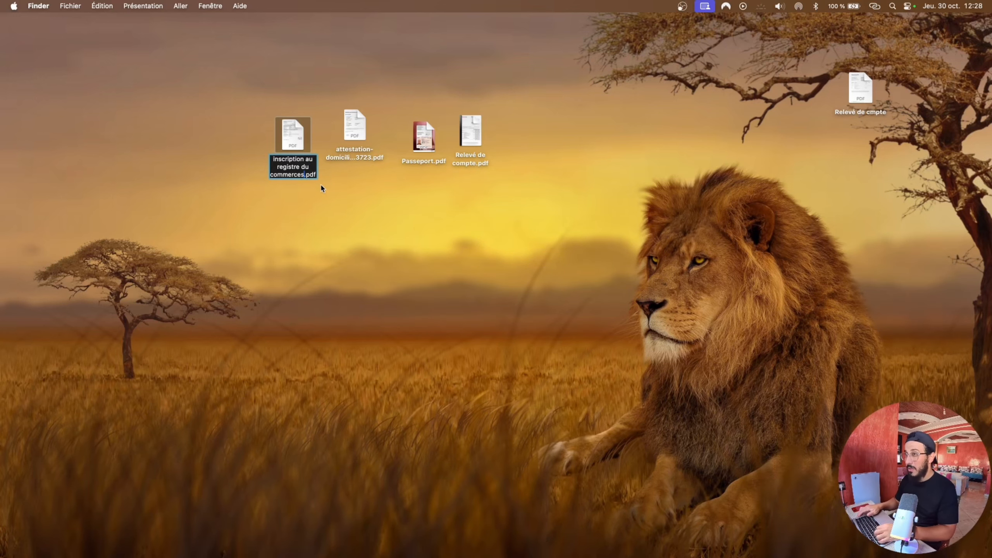
key("Return")
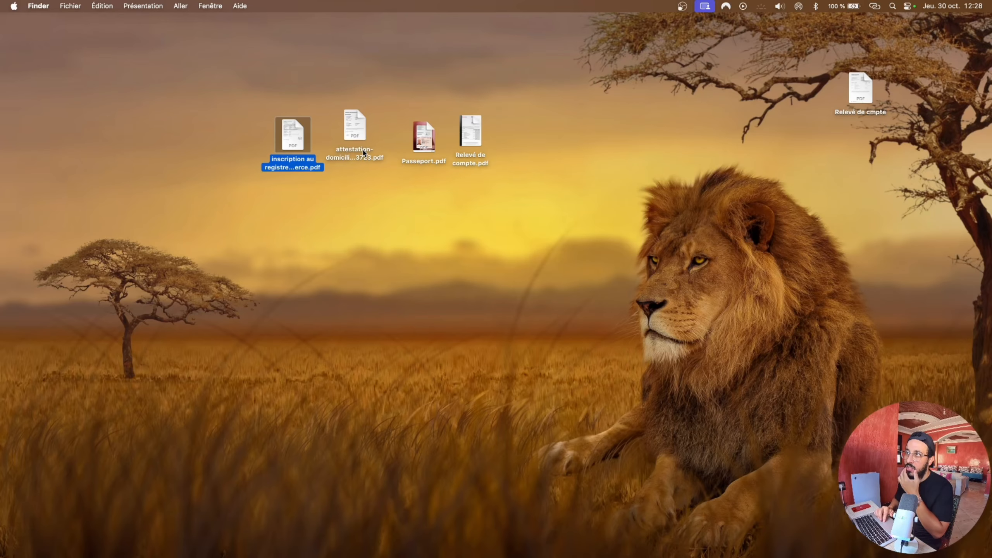
- Rename the domiciliation attestation PDF to 'Quittance de Loyer'
left_click(363, 152)
left_click(360, 155)
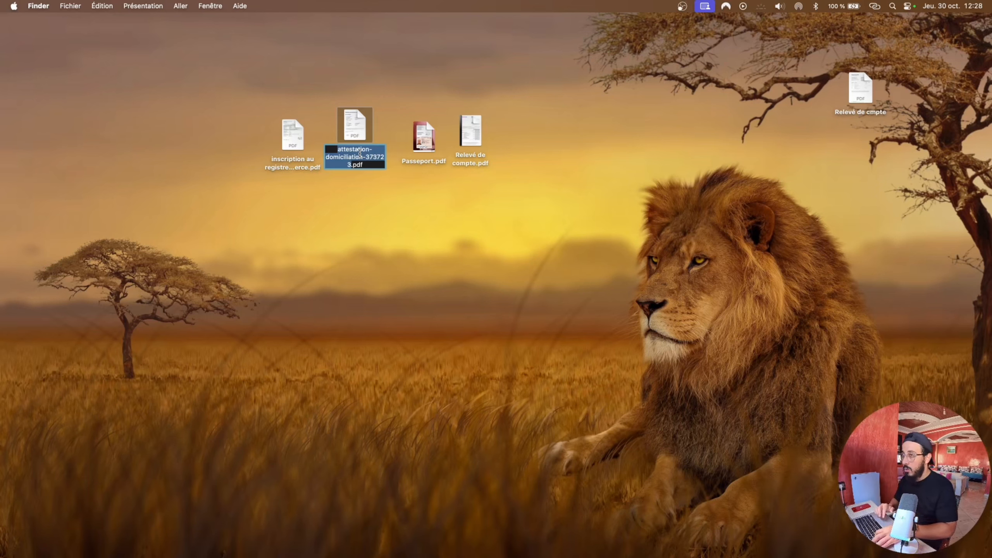
type("Quittance")
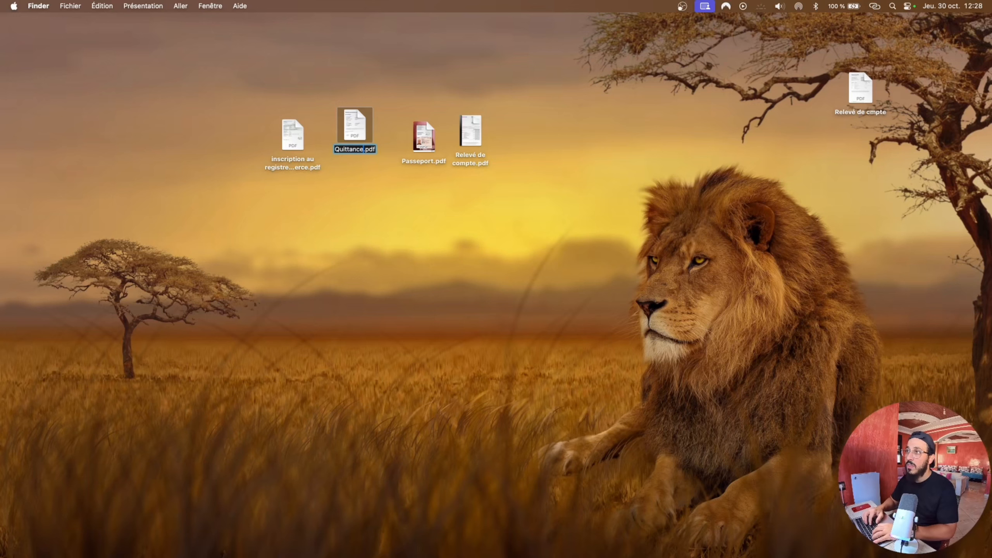
type(" de Loyer")
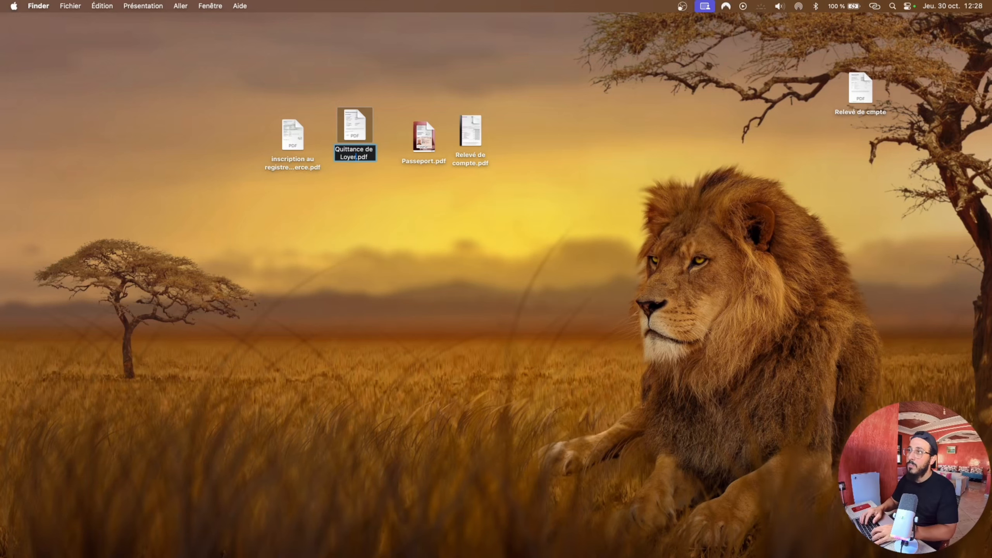
key("Return")
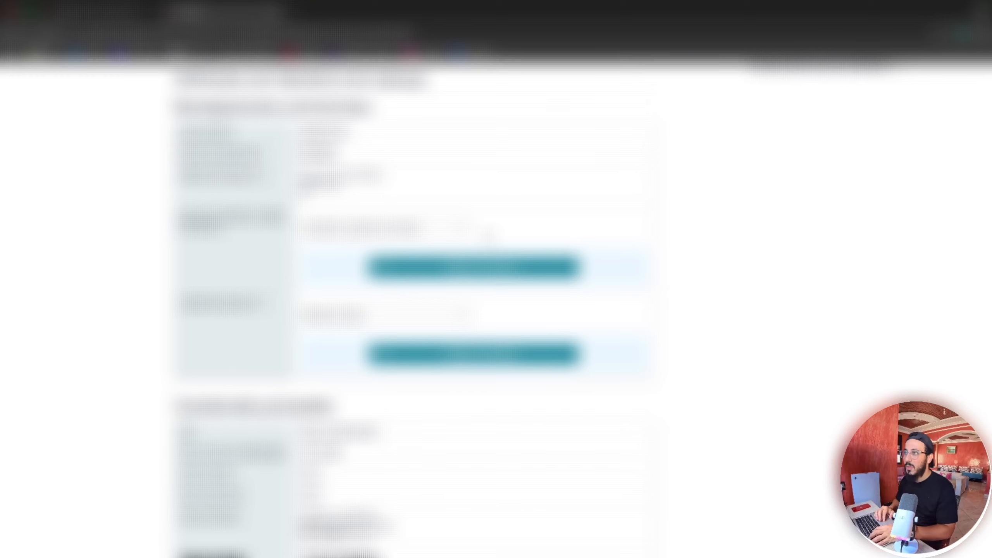
scroll(489, 234, "down", 2)
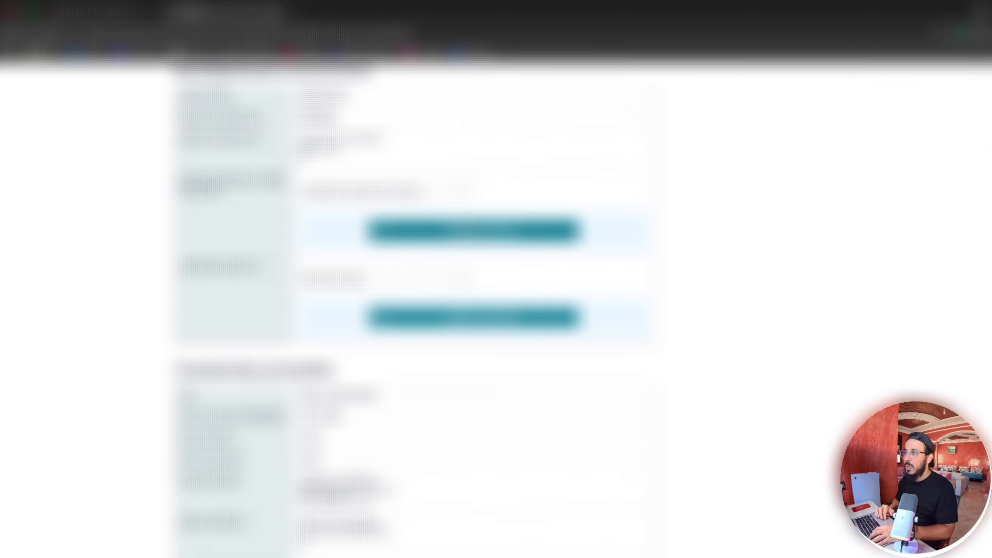
- Open the first document section's dialog on the verification page and read through its text
left_click(474, 230)
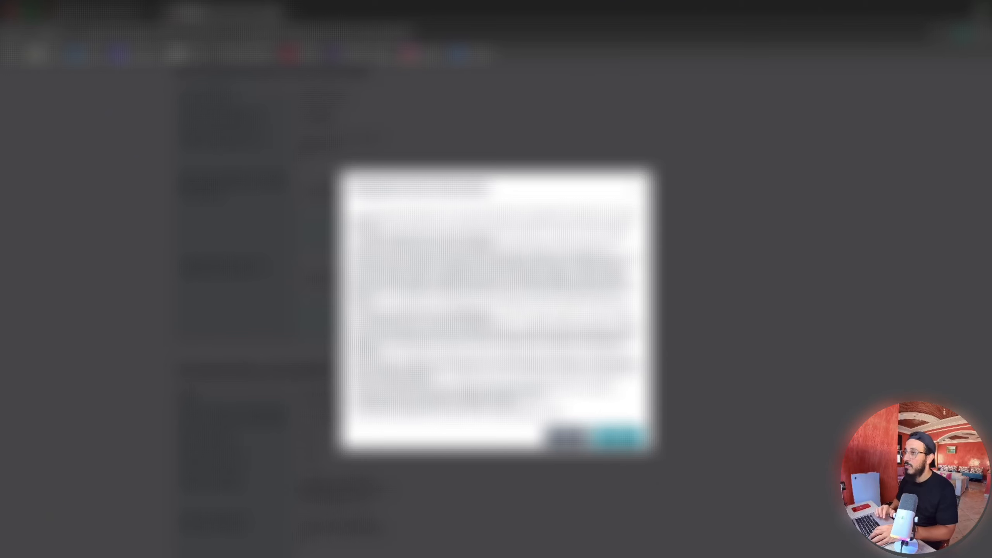
left_click_drag(400, 410, 484, 410)
left_click(546, 411)
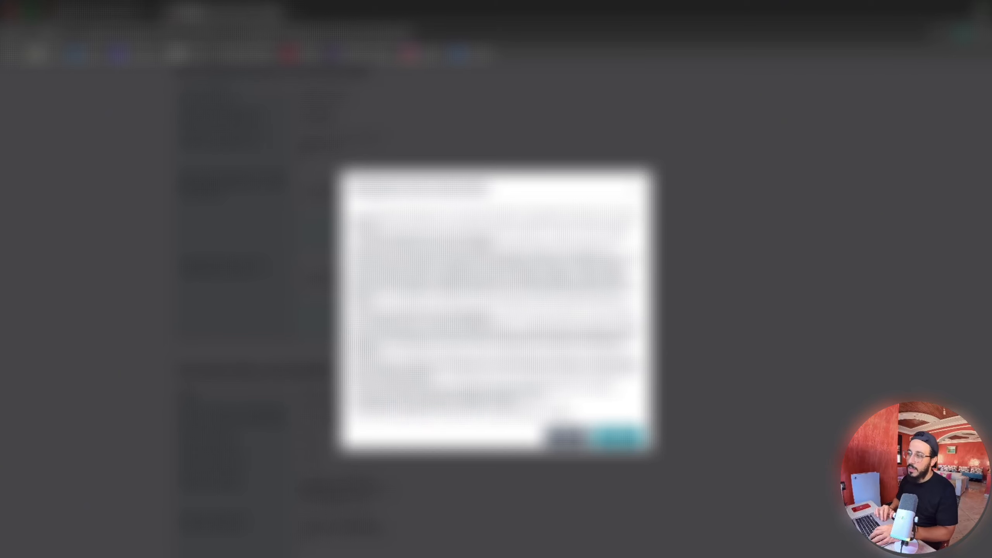
left_click_drag(546, 411, 559, 411)
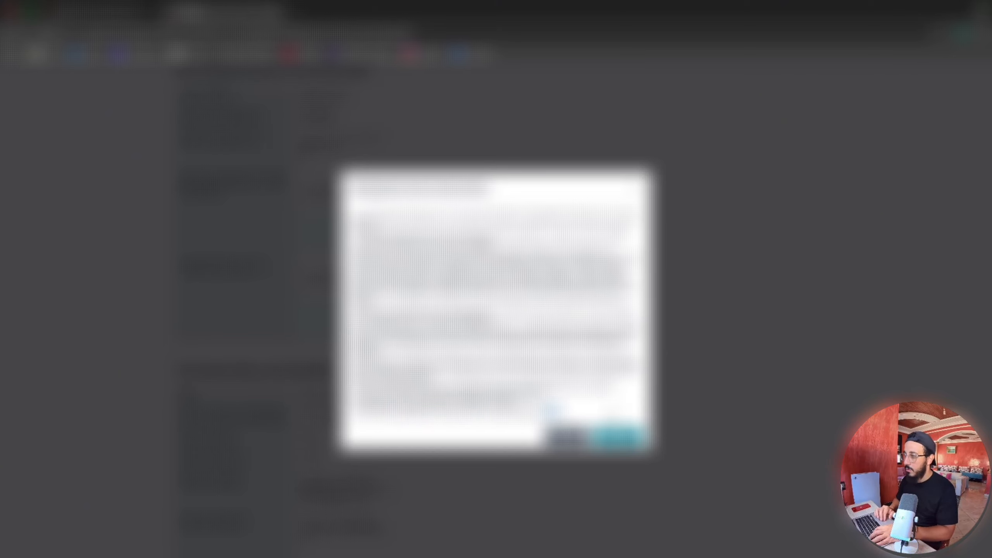
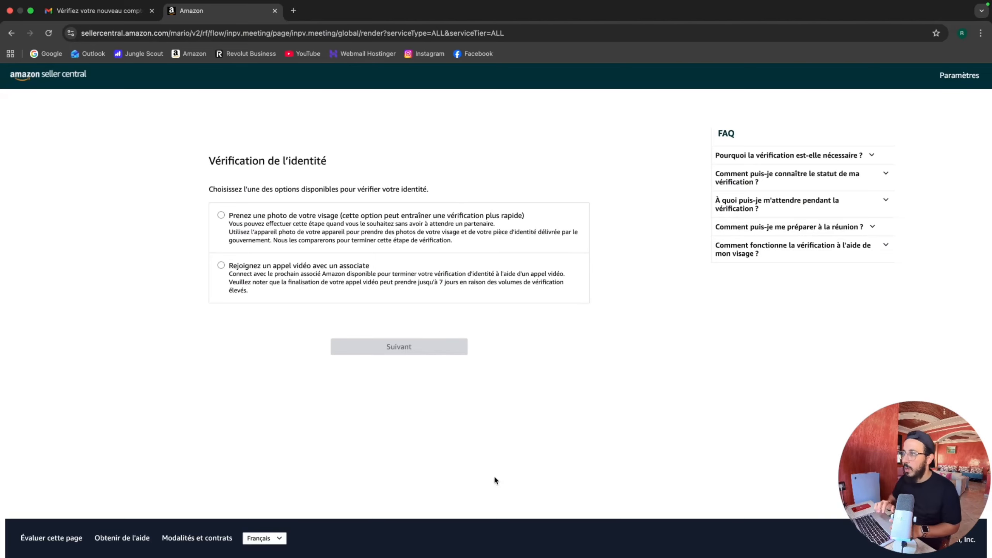
- Choose the 'Prenez une photo de votre visage' option and accept the facial-data consent
left_click(229, 221)
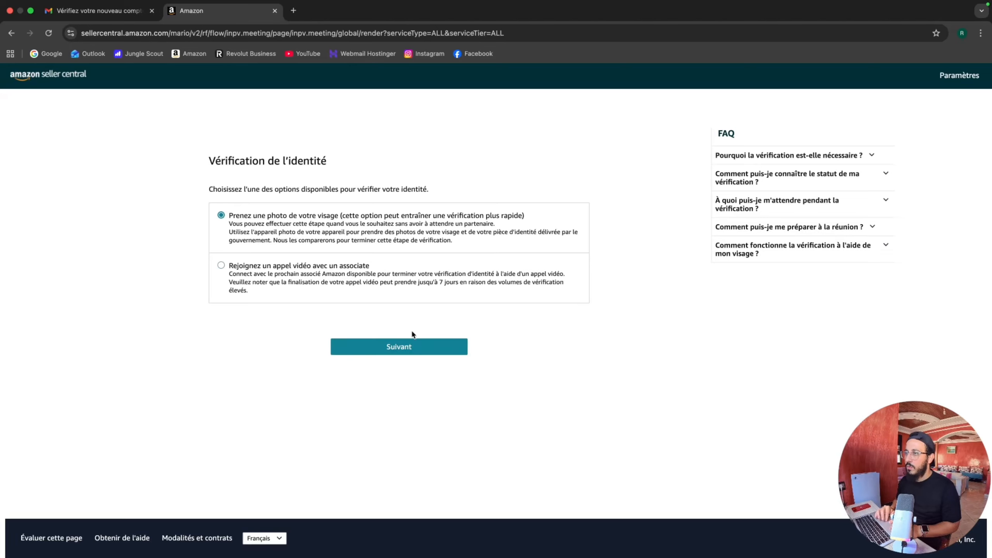
left_click(411, 350)
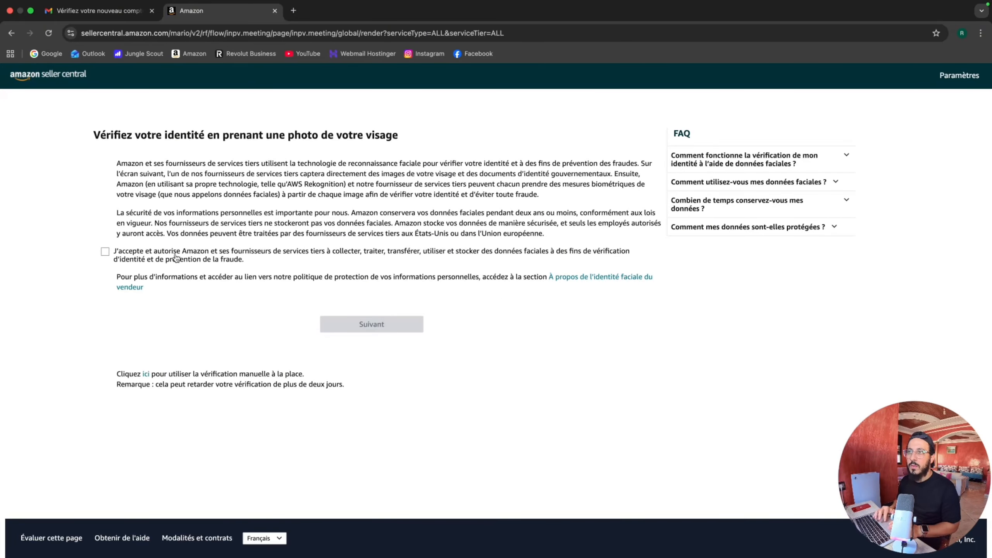
left_click(105, 253)
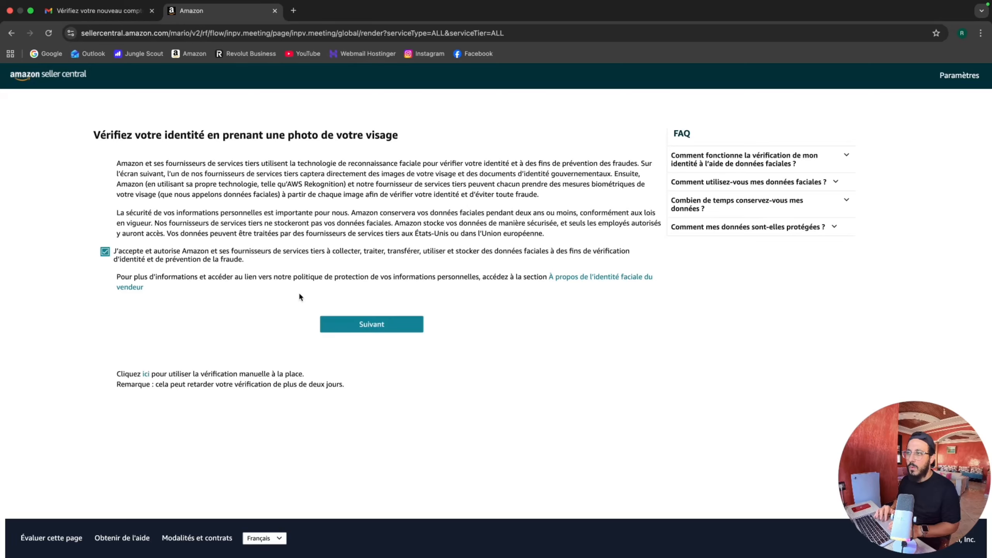
left_click(384, 326)
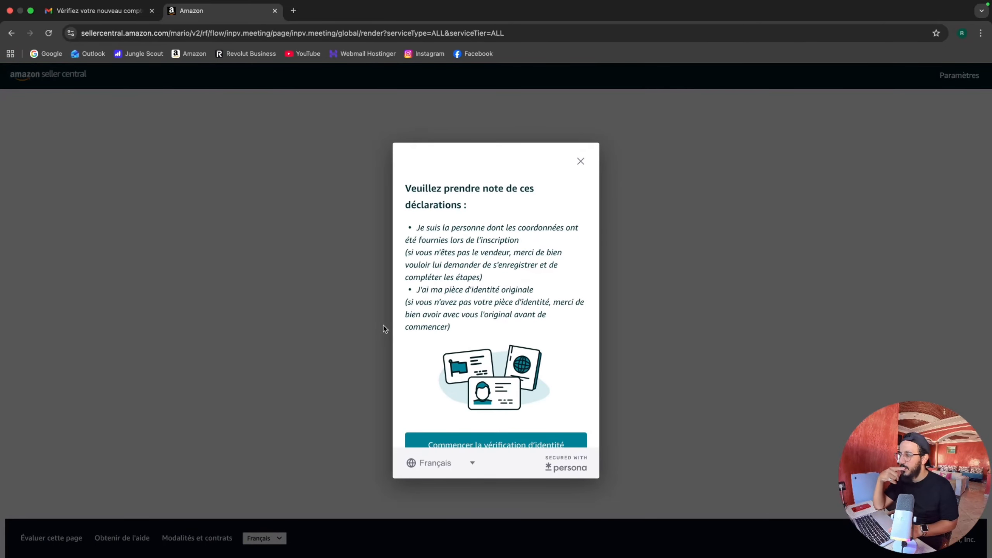
- Start the Persona identity check and select France as the passport-issuing country
scroll(470, 313, "down", 3)
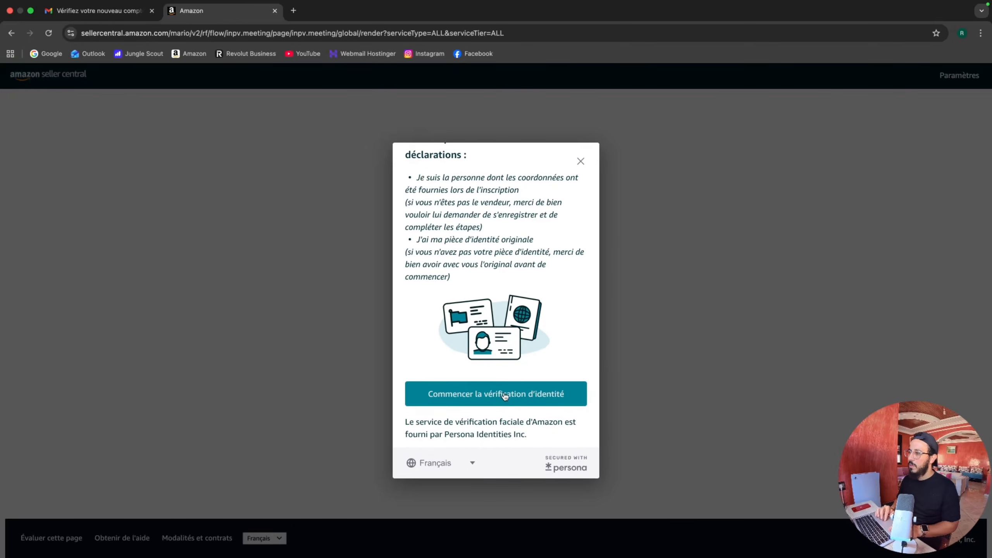
left_click(507, 395)
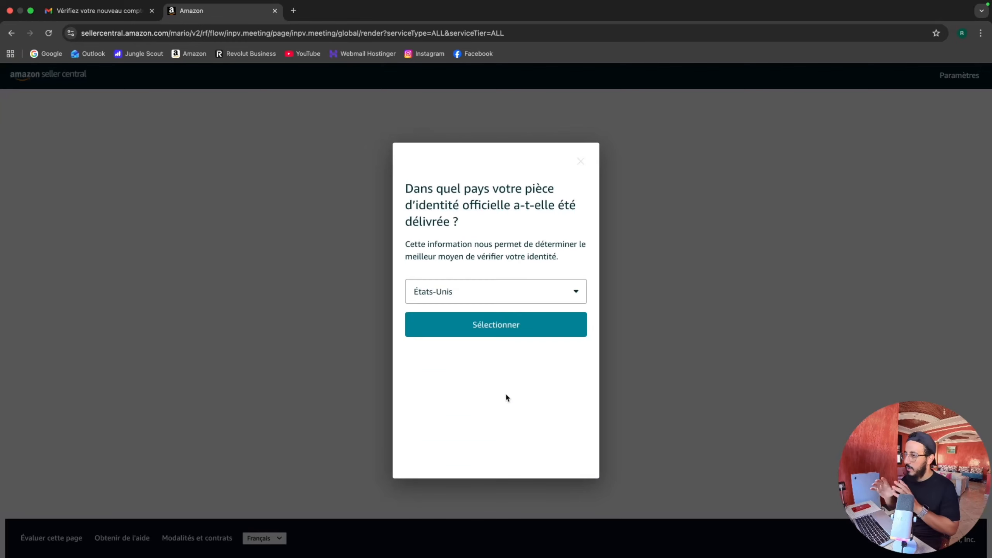
left_click(527, 299)
type("fr")
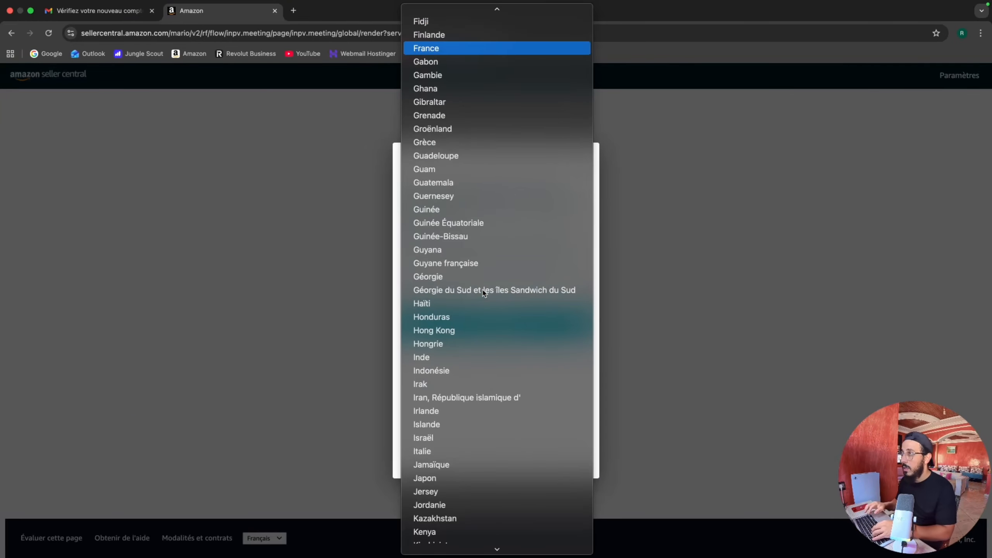
key("Return")
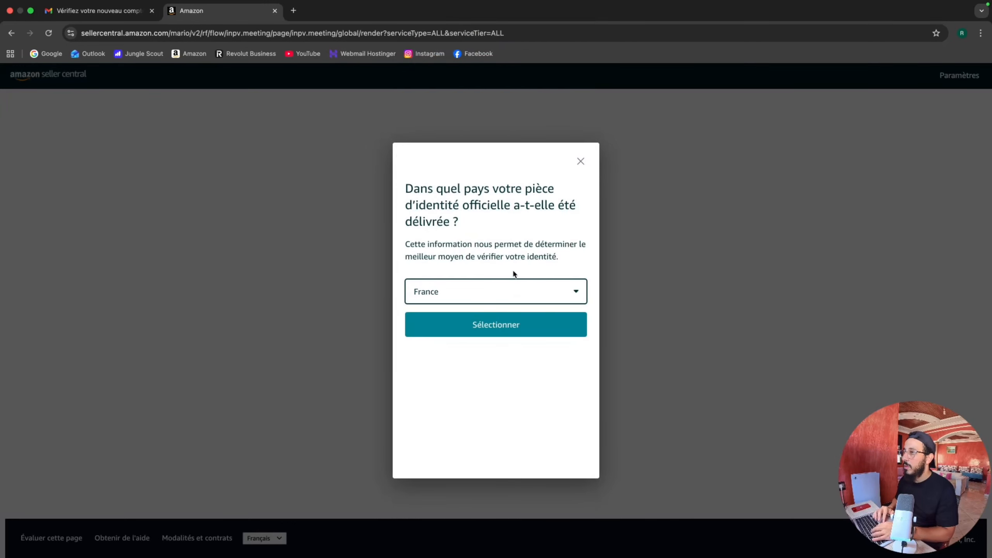
left_click(507, 326)
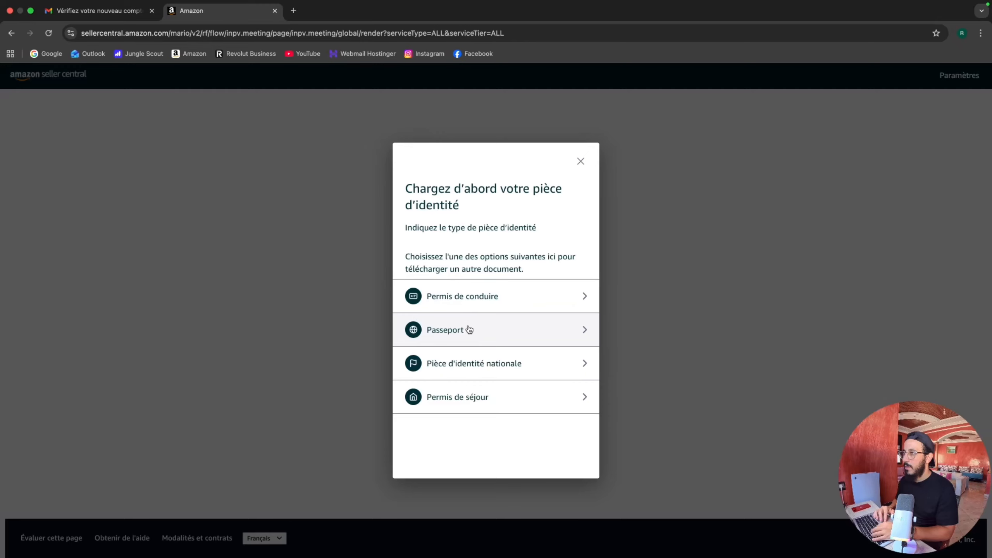
- Select Passeport as the ID type and begin photographing the passport
left_click(485, 333)
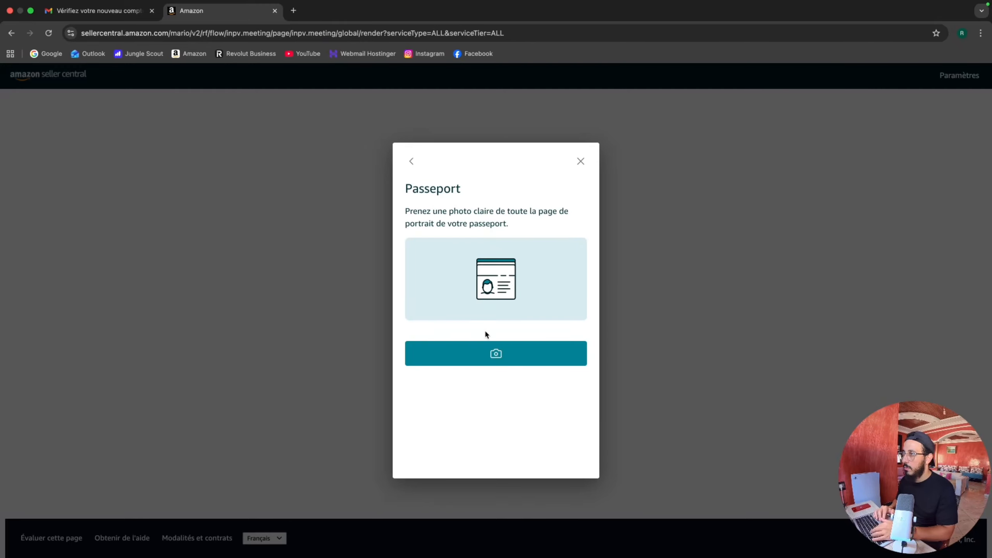
left_click(498, 353)
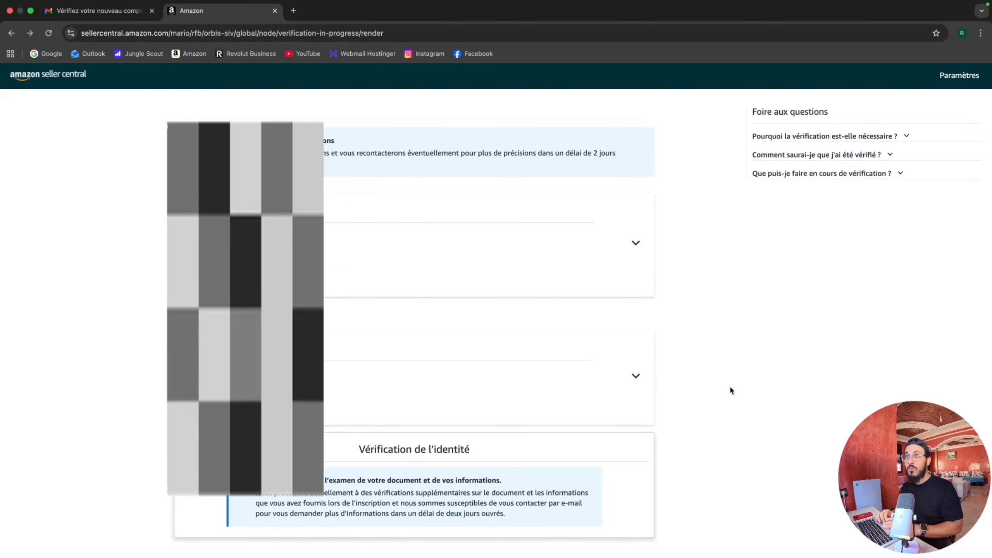
scroll(731, 389, "down", 2)
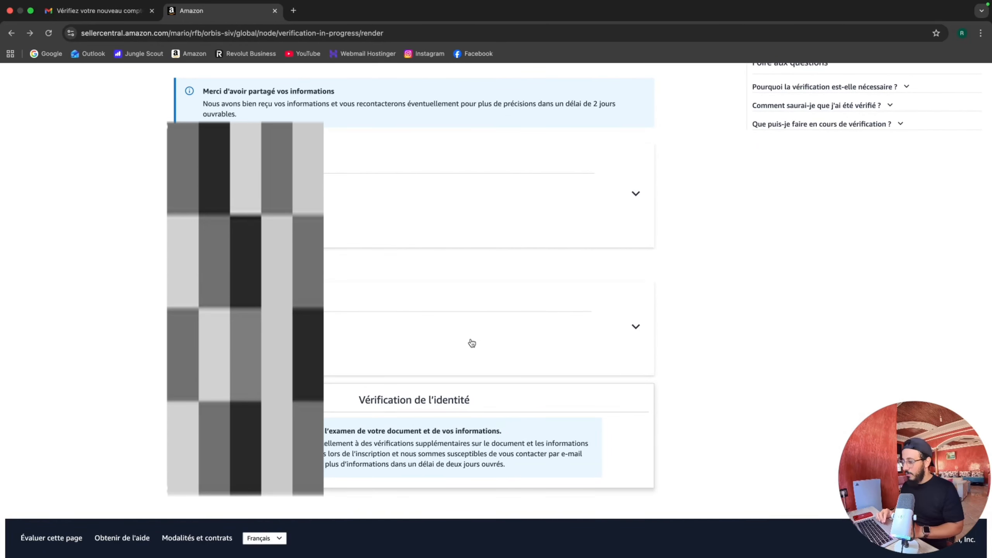
key("super+Tab")
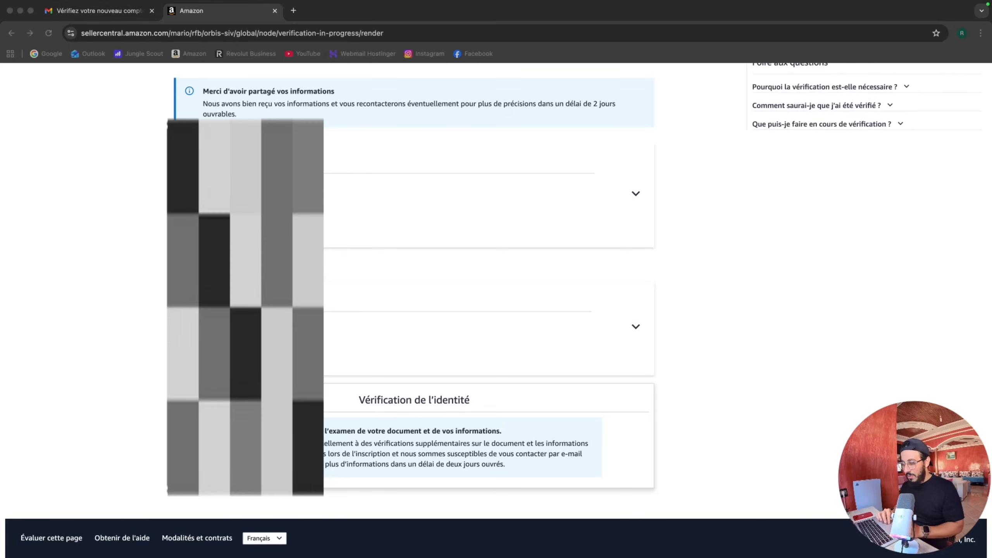